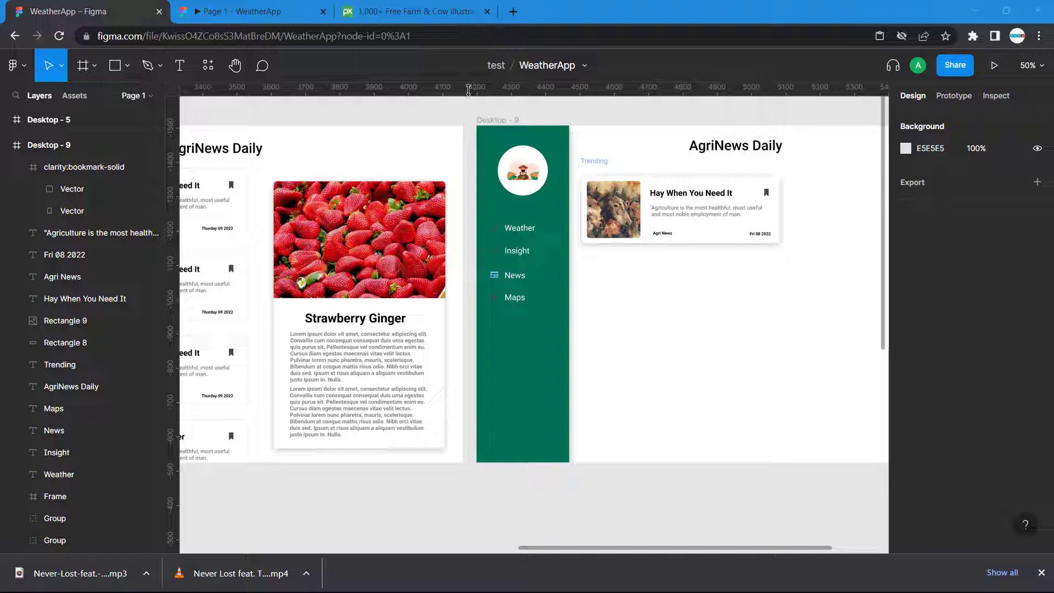
Preview the AgriNews Daily page in the prototype and compare its Desktop - 9 frame with Desktop - 8
click(278, 15)
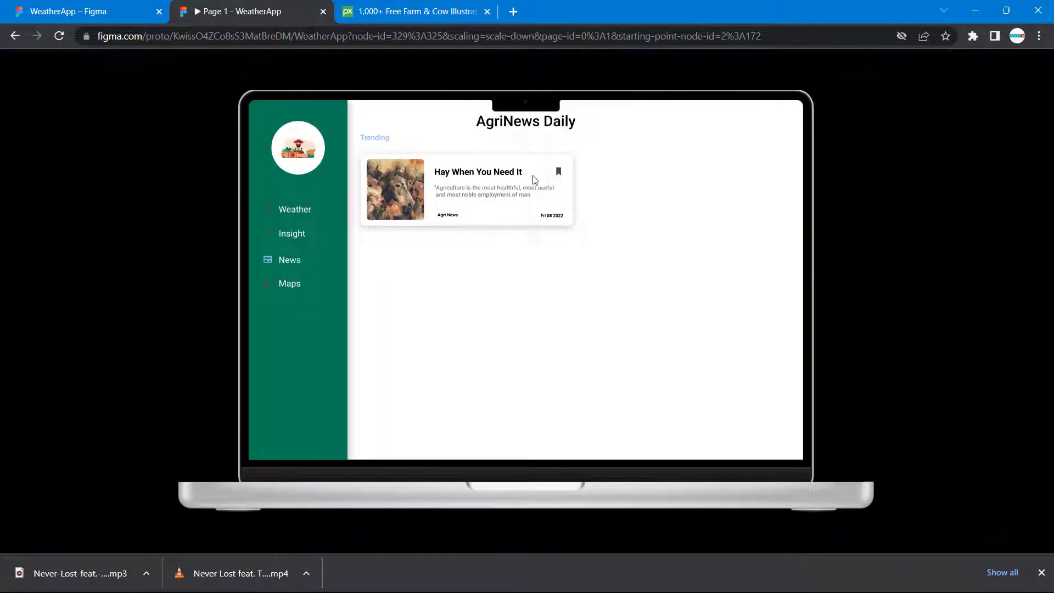
click(118, 8)
scroll(384, 420, left, 5)
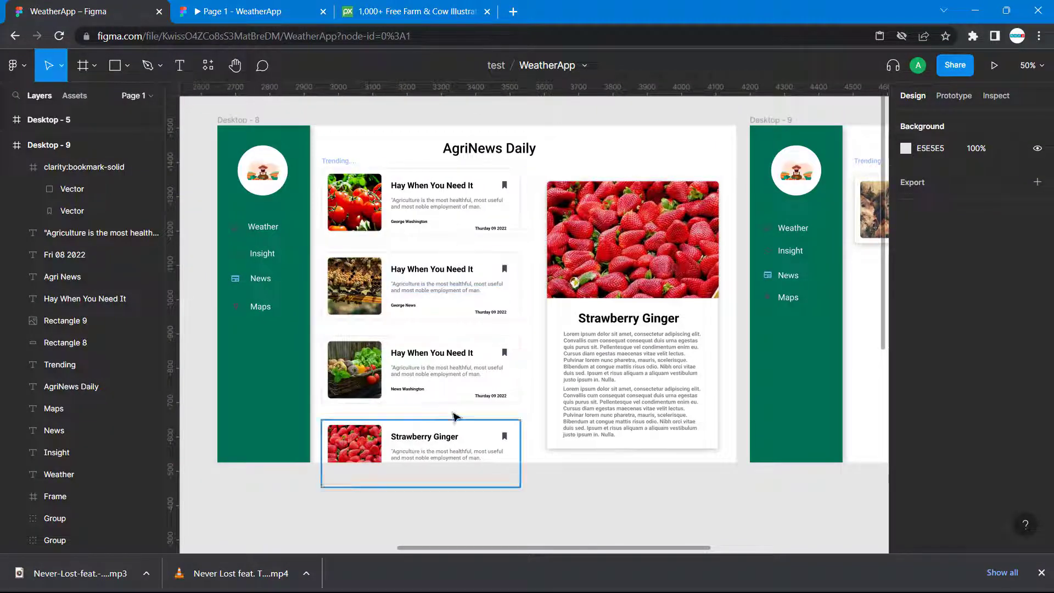
scroll(447, 371, right, 10)
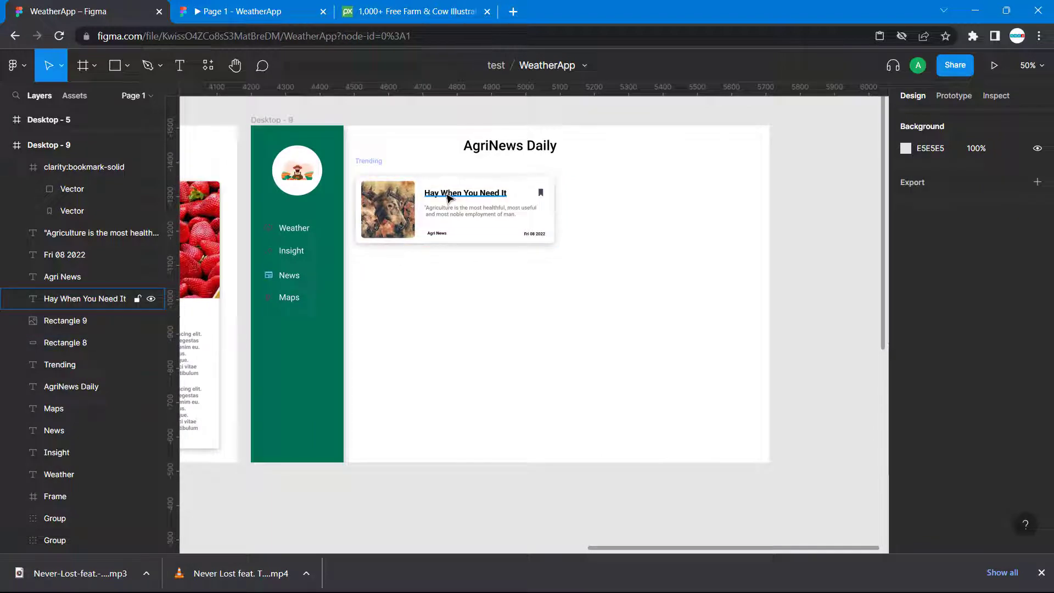
scroll(417, 192, left, 8)
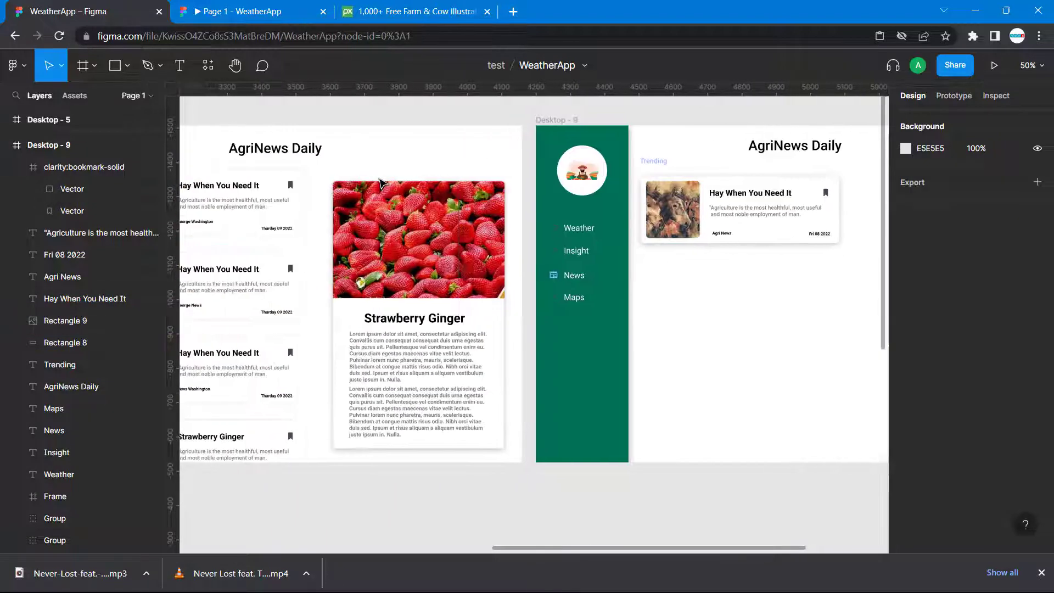
Measure the gap between the Trending label and the first news card on Desktop - 8
scroll(383, 183, up, 2)
scroll(383, 183, left, 1)
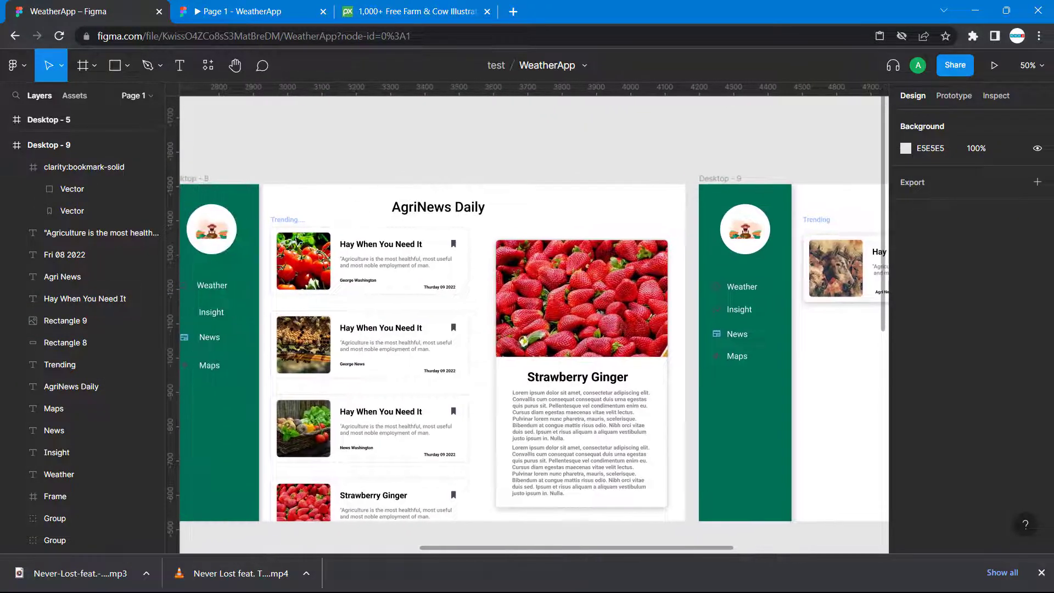
click(287, 233)
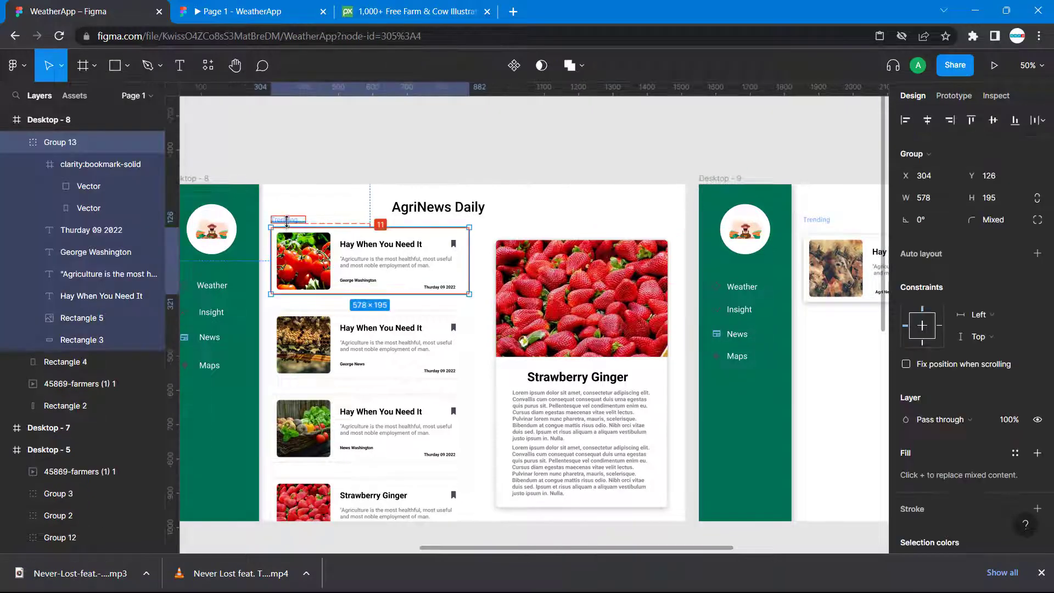
scroll(289, 226, right, 10)
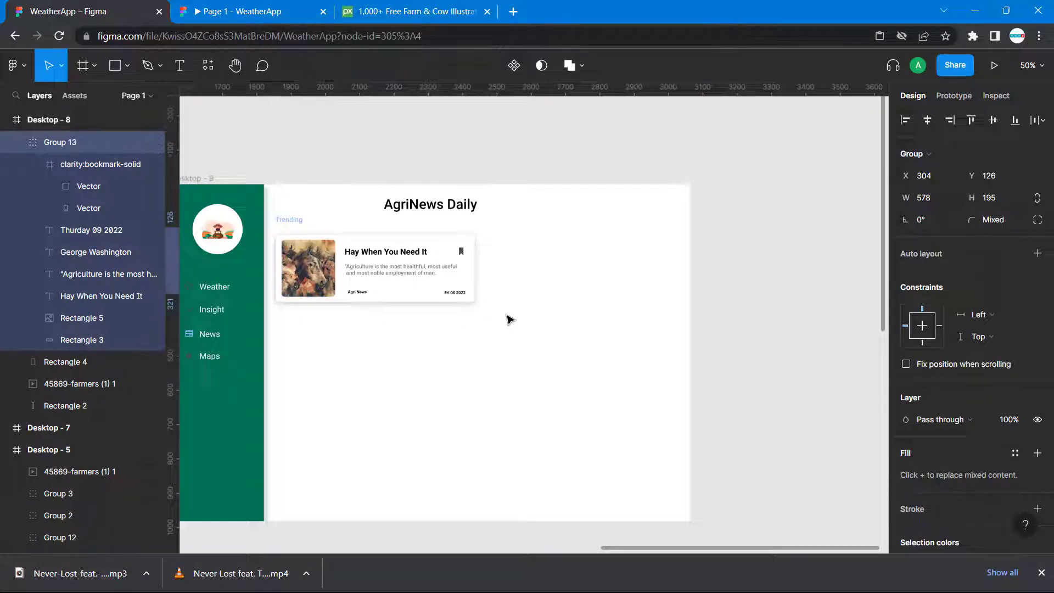
Group all elements of the Hay When You Need It card on Desktop - 9
click(398, 274)
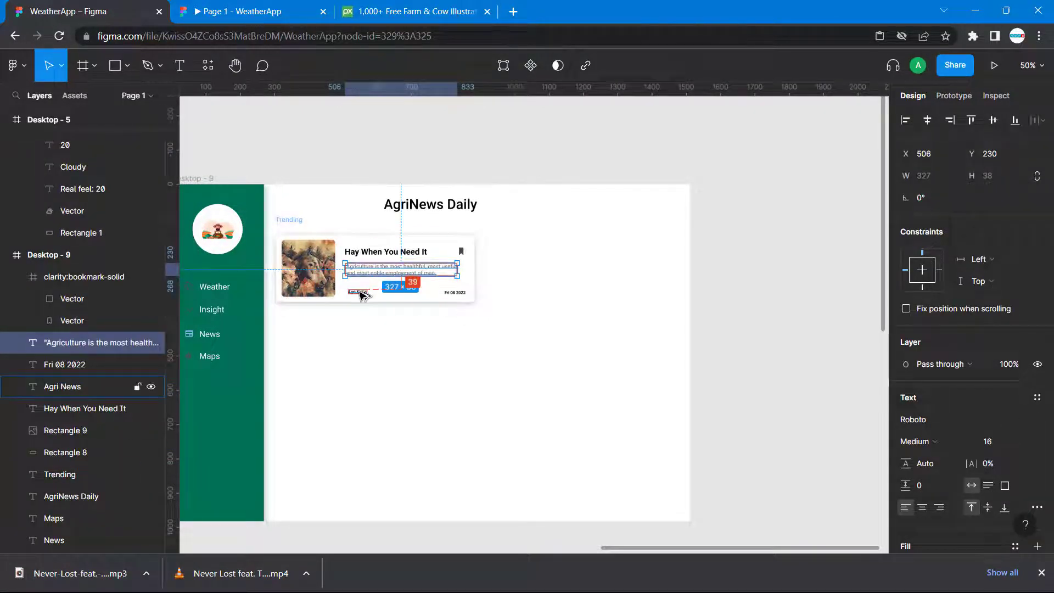
drag(555, 326, 273, 236)
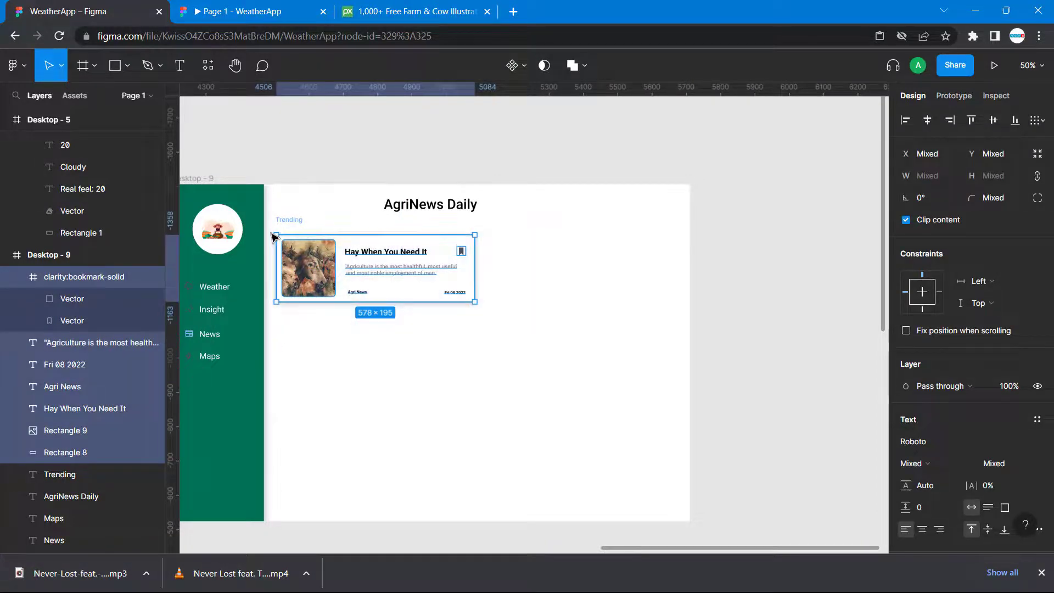
key(ctrl+g)
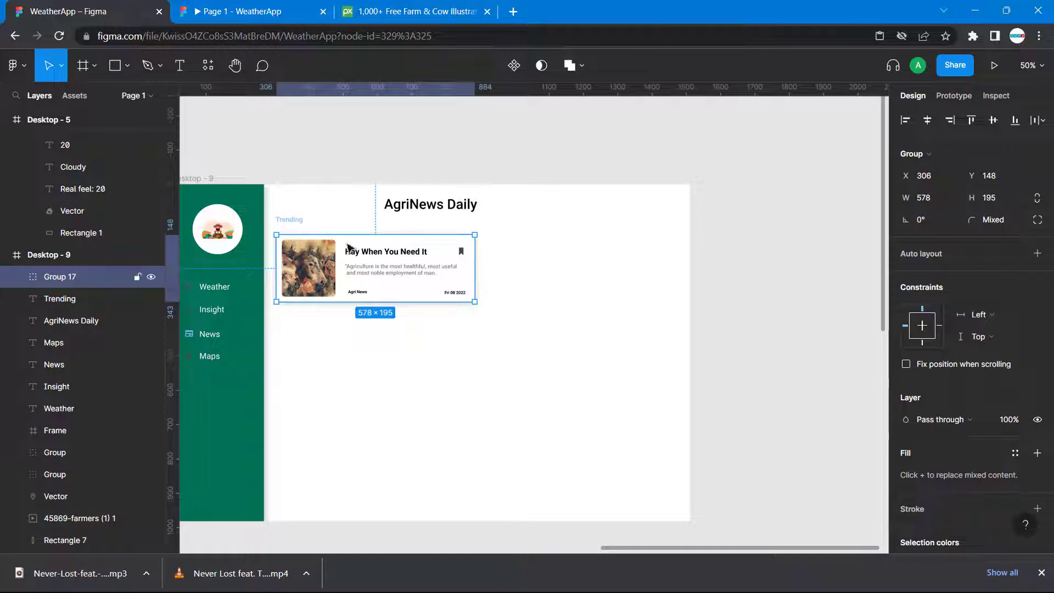
drag(343, 248, 375, 272)
key(ctrl+z)
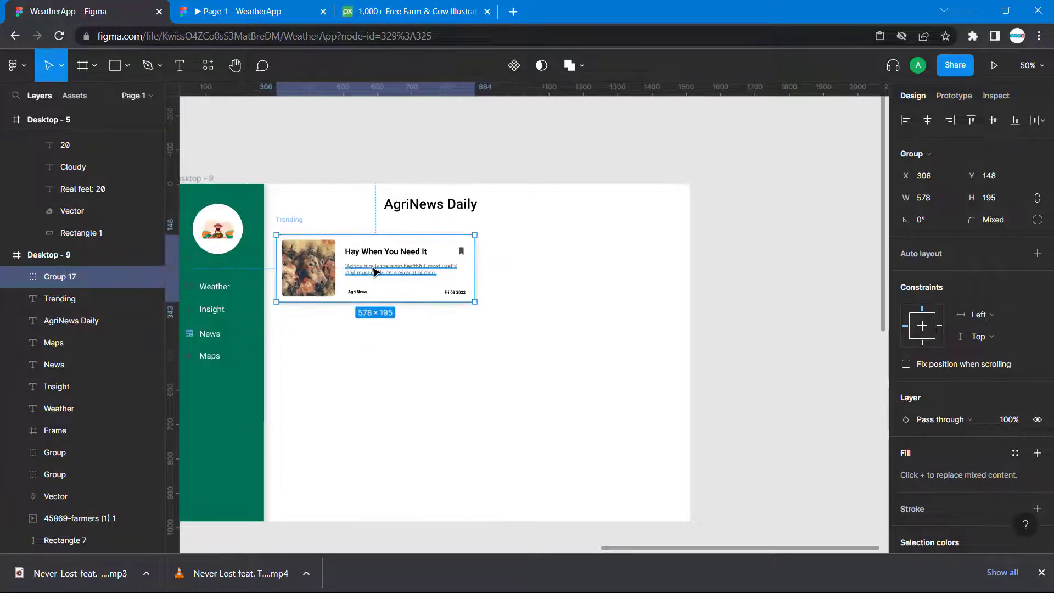
Recheck the position of the Trending label relative to the first card on Desktop - 8
scroll(309, 250, left, 10)
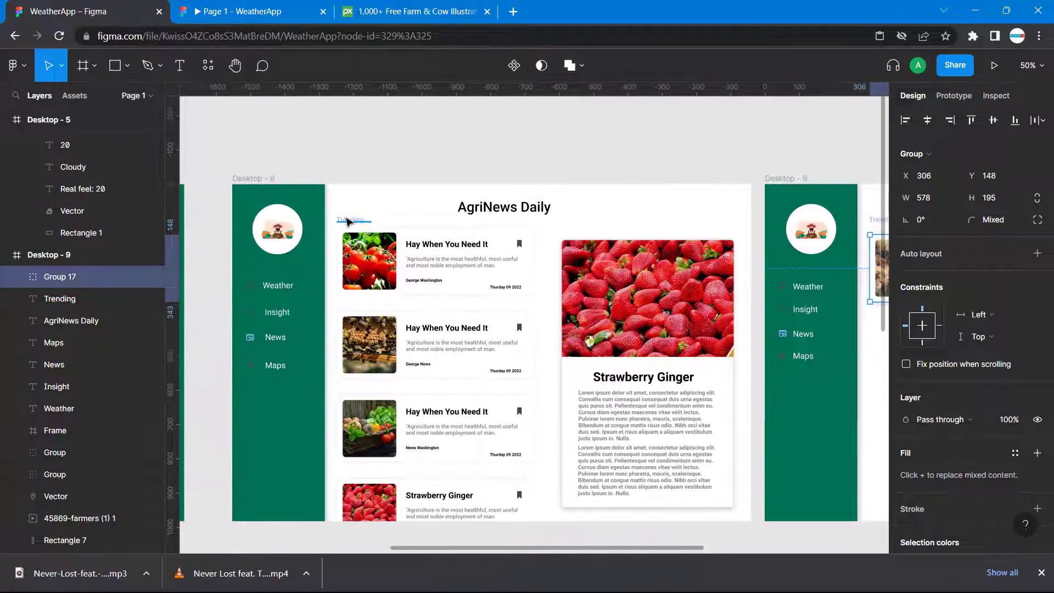
click(347, 220)
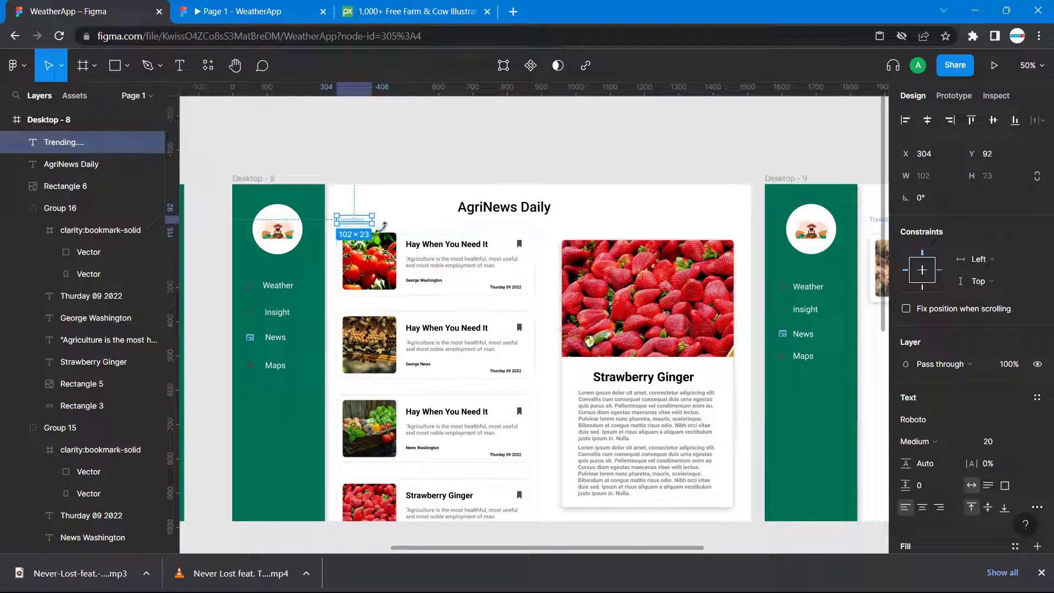
key(alt)
scroll(392, 225, right, 9)
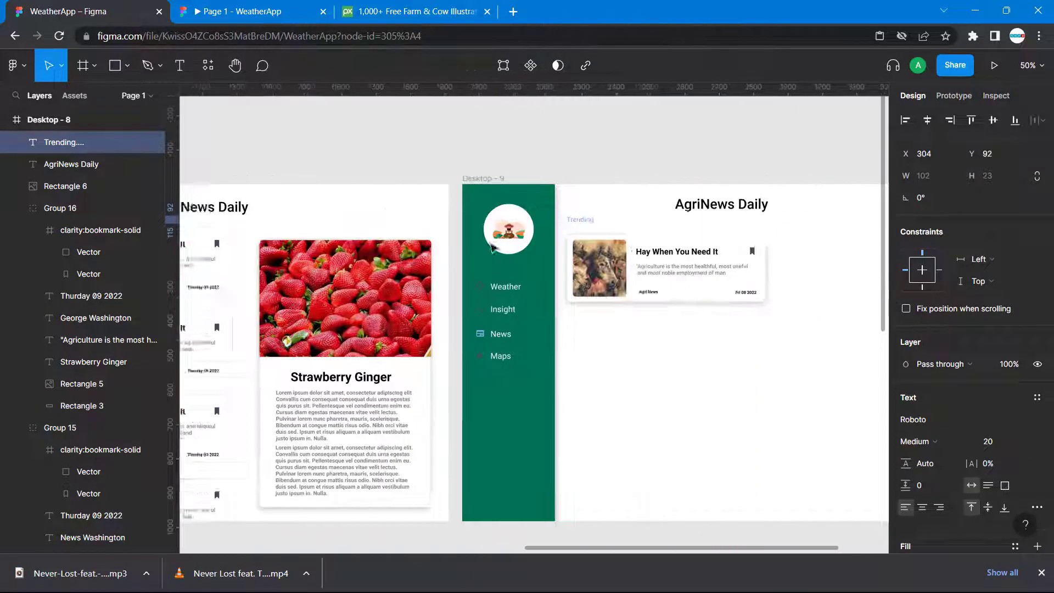
Nudge the grouped card on Desktop - 9 up to Y 126, leaving 11 px below the Trending label
click(402, 241)
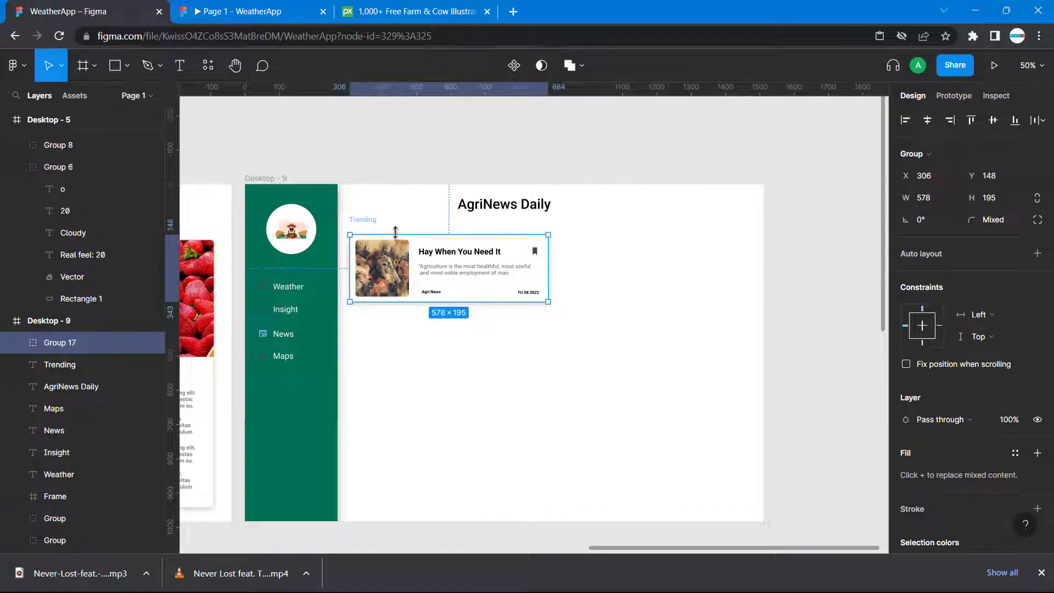
key(alt)
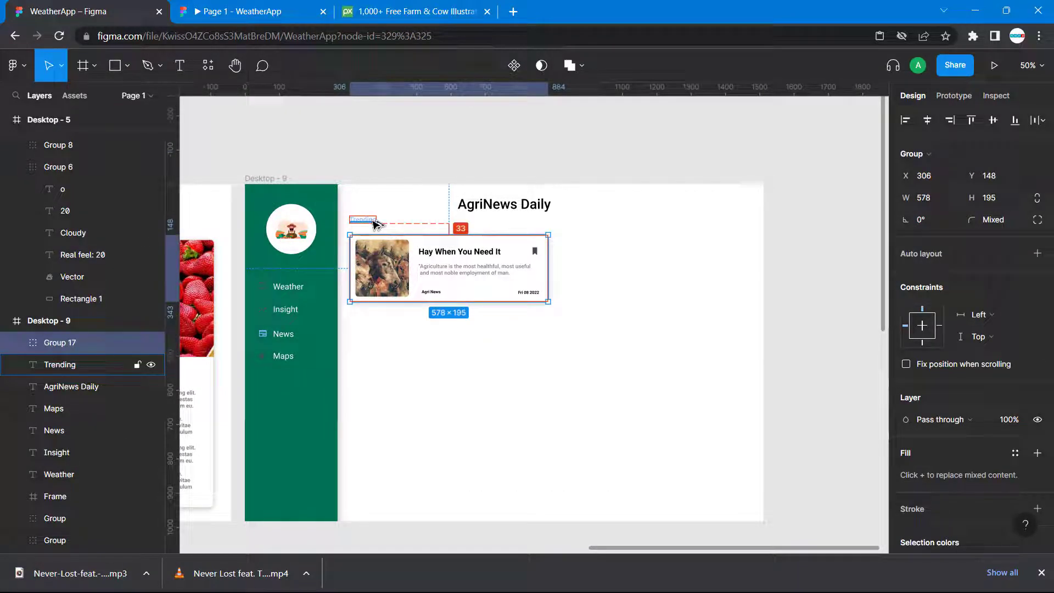
key(shift+Up)
key(shift+Up)
key(Up)
key(Up)
key(Up)
key(Up)
key(Up)
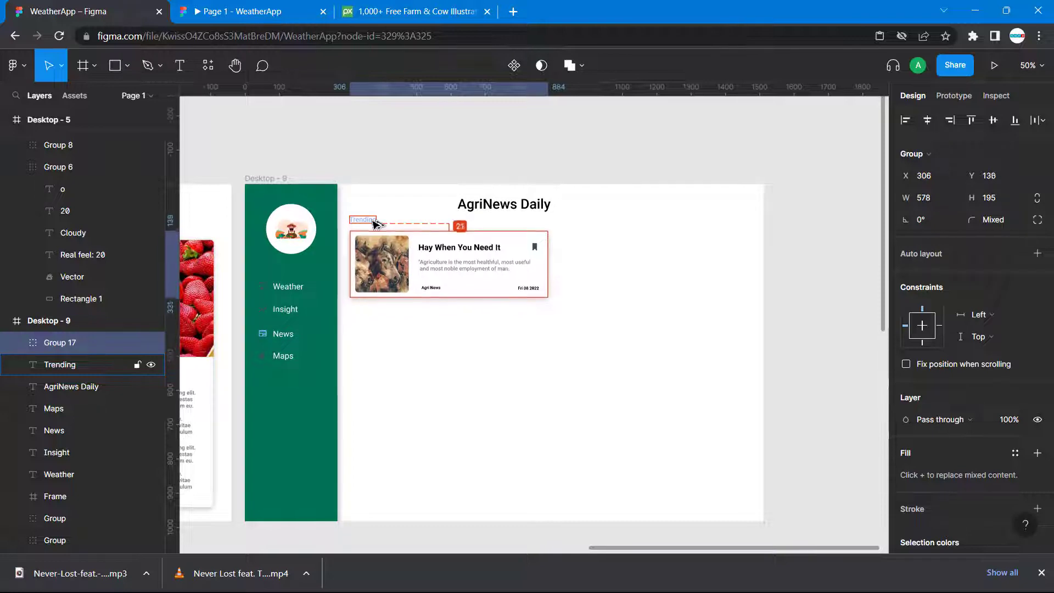
key(Down)
key(Down)
key(Down)
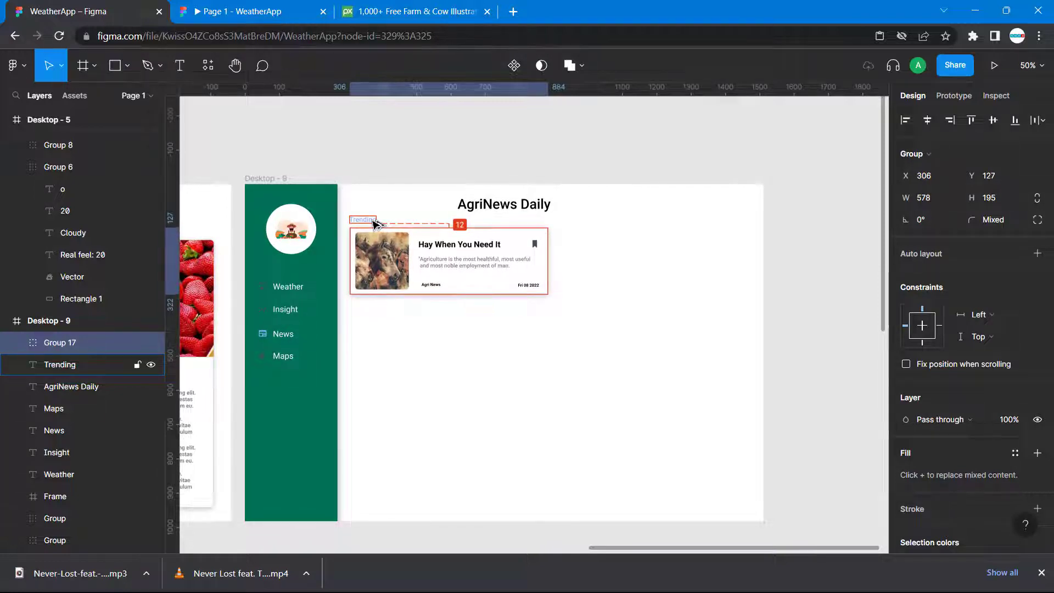
click(461, 404)
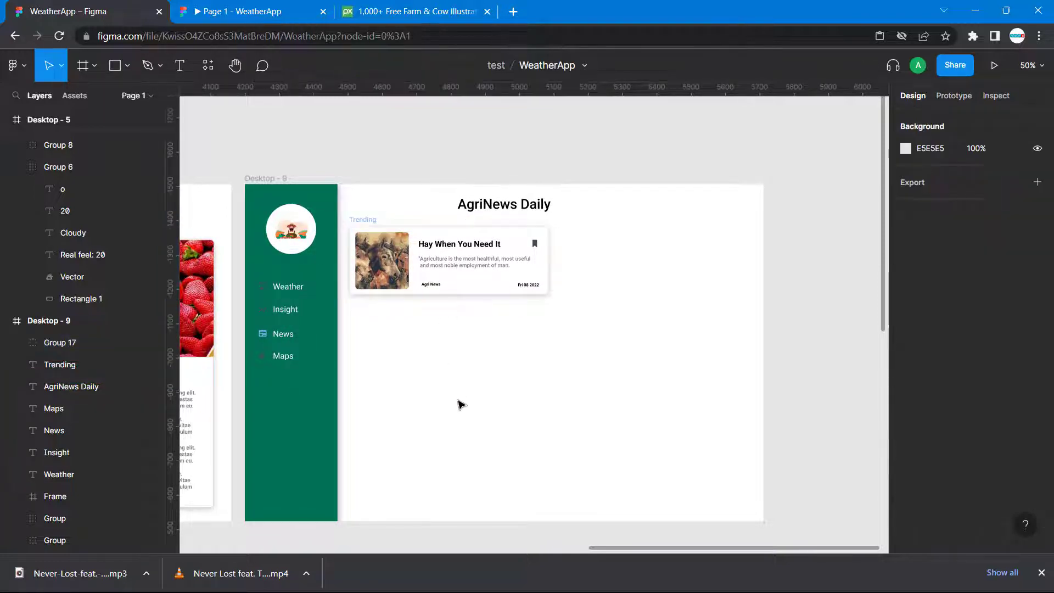
Duplicate the Desktop - 9 news card and place the copy beneath the original at about X 304, Y 367
scroll(390, 418, left, 7)
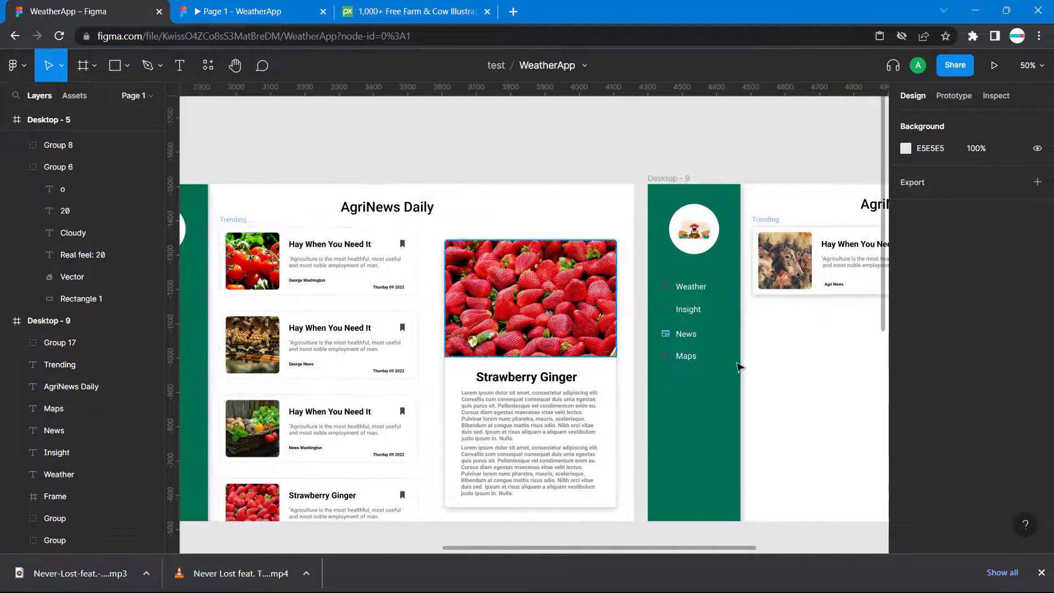
scroll(780, 371, right, 3)
scroll(785, 372, right, 1)
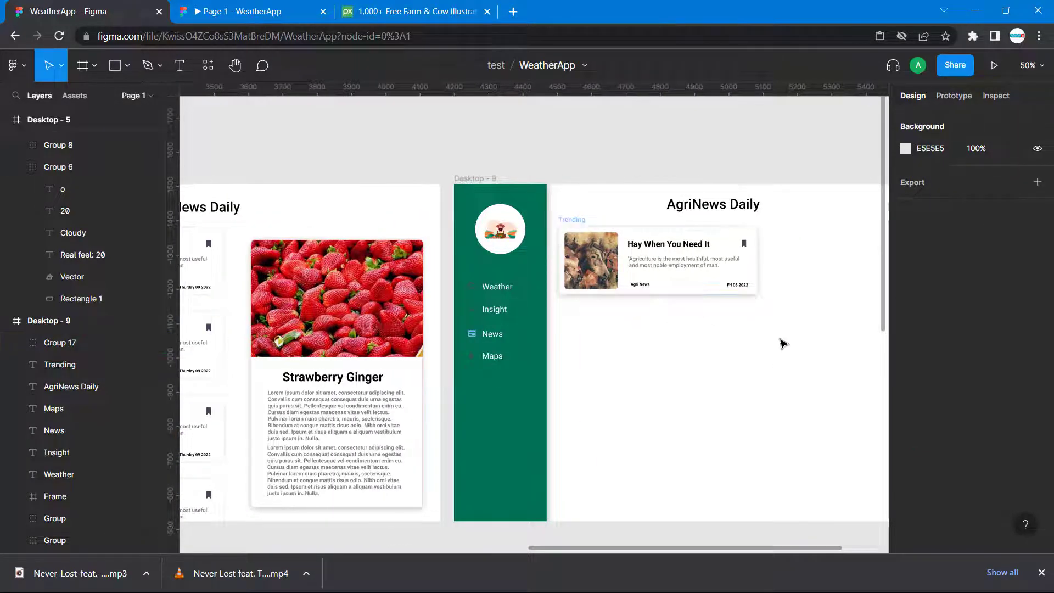
scroll(785, 344, left, 3)
click(736, 286)
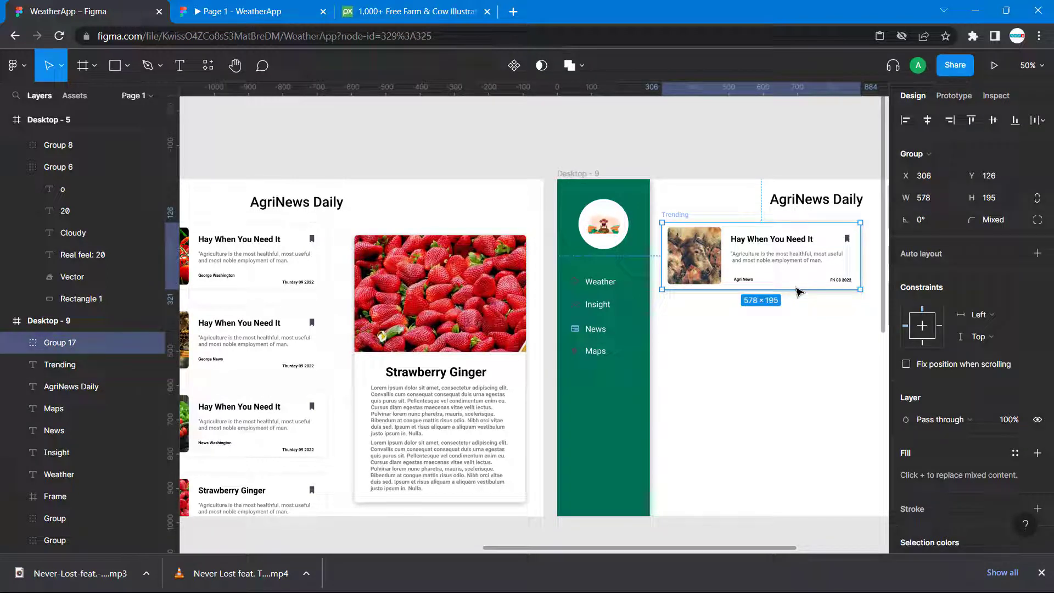
key(ctrl+d)
drag(791, 273, 789, 357)
Measure the vertical gap between the first two news cards on Desktop - 8
scroll(789, 357, left, 15)
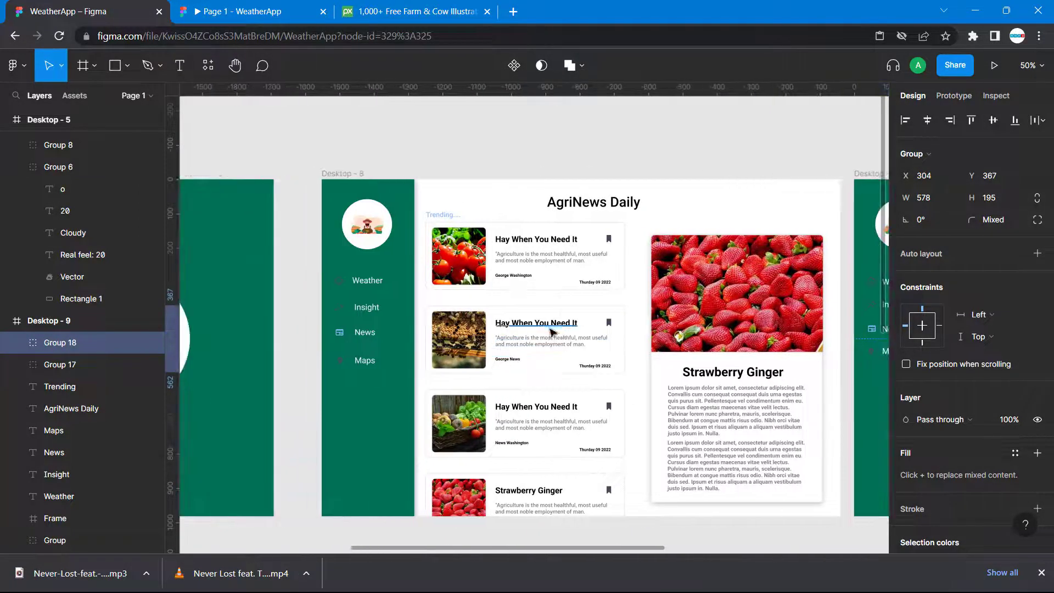
click(538, 283)
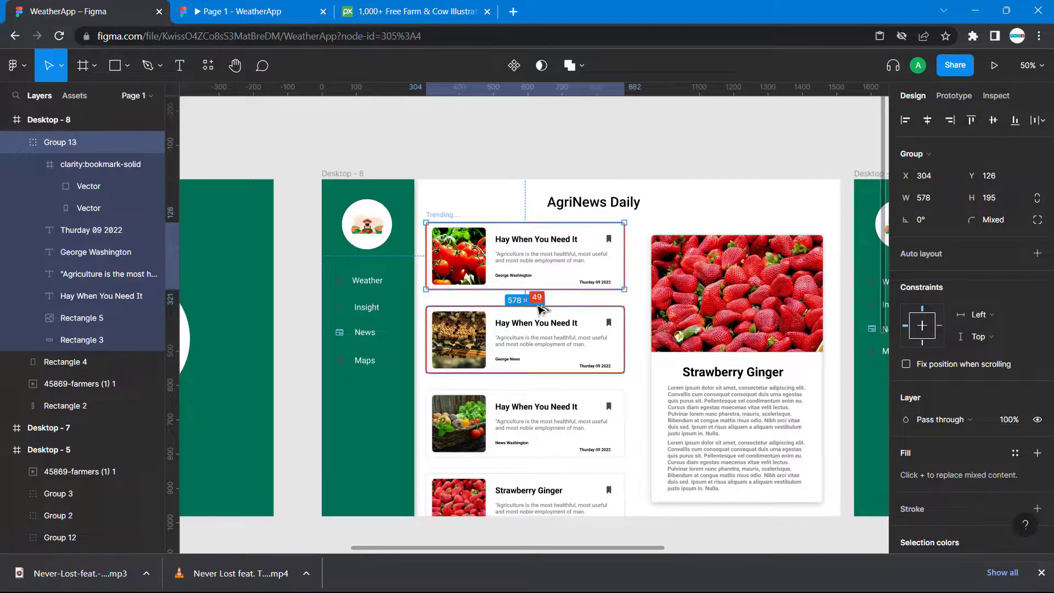
scroll(706, 296, right, 10)
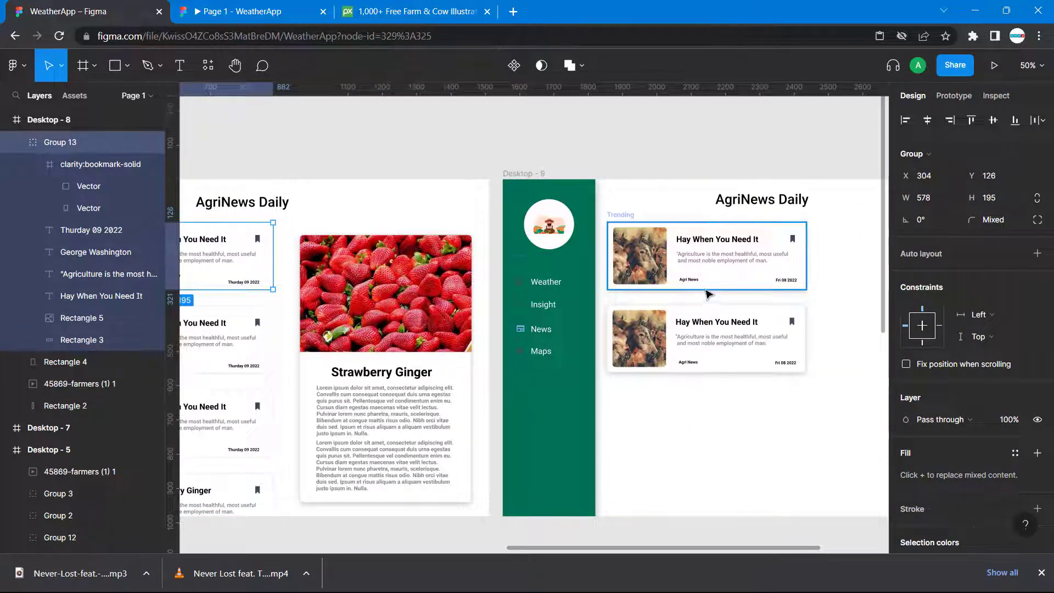
Reposition the second card on Desktop - 9 to Y 370, leaving a 49 px gap below the first card
click(706, 292)
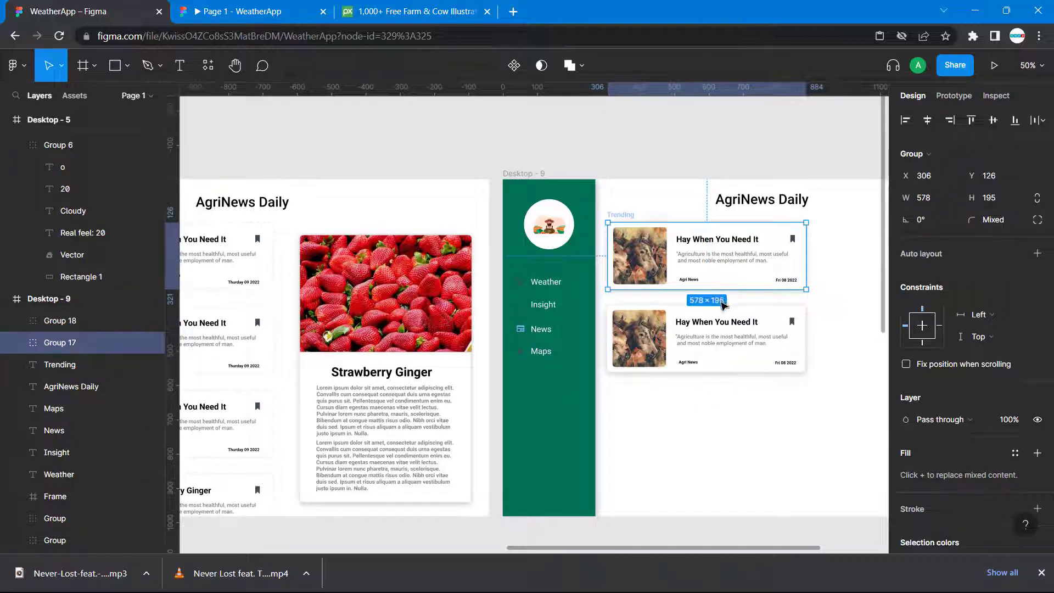
click(726, 313)
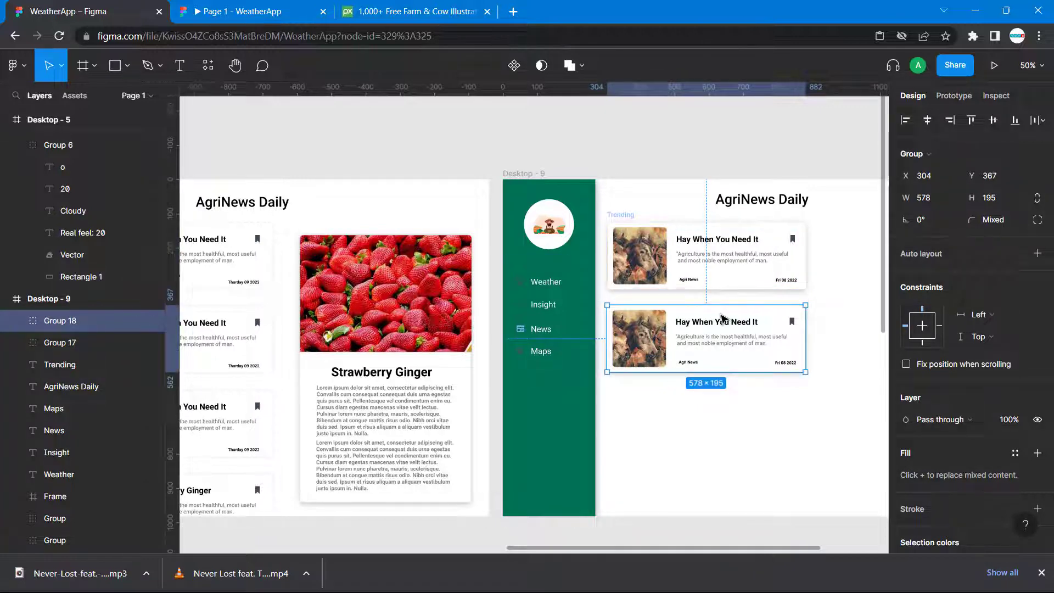
mouse_move(721, 314)
mouse_down()
mouse_move(722, 334)
mouse_move(722, 315)
mouse_move(711, 318)
mouse_move(719, 337)
mouse_move(718, 320)
mouse_up()
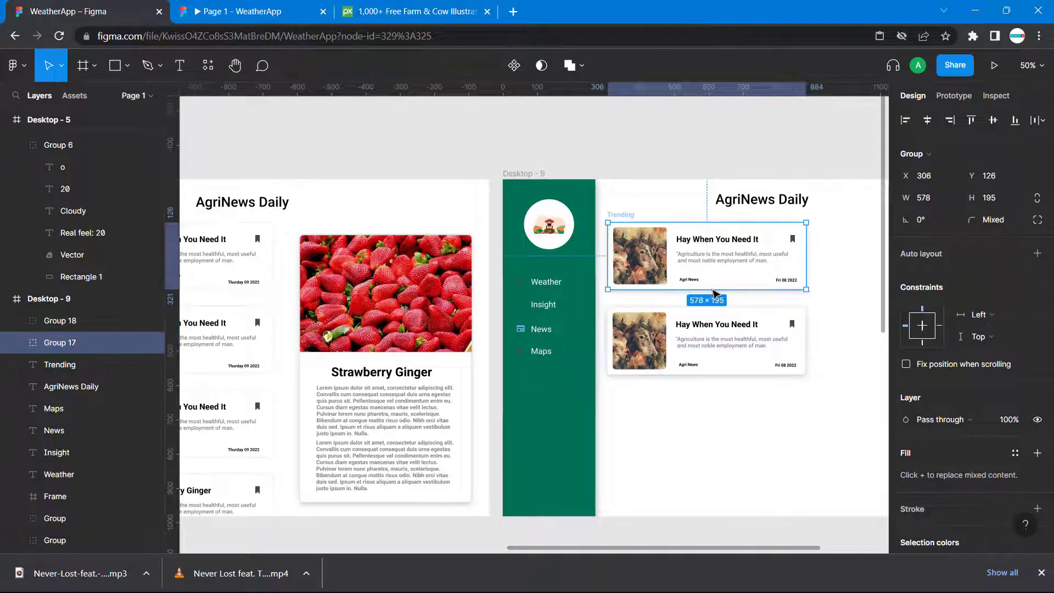
key(alt)
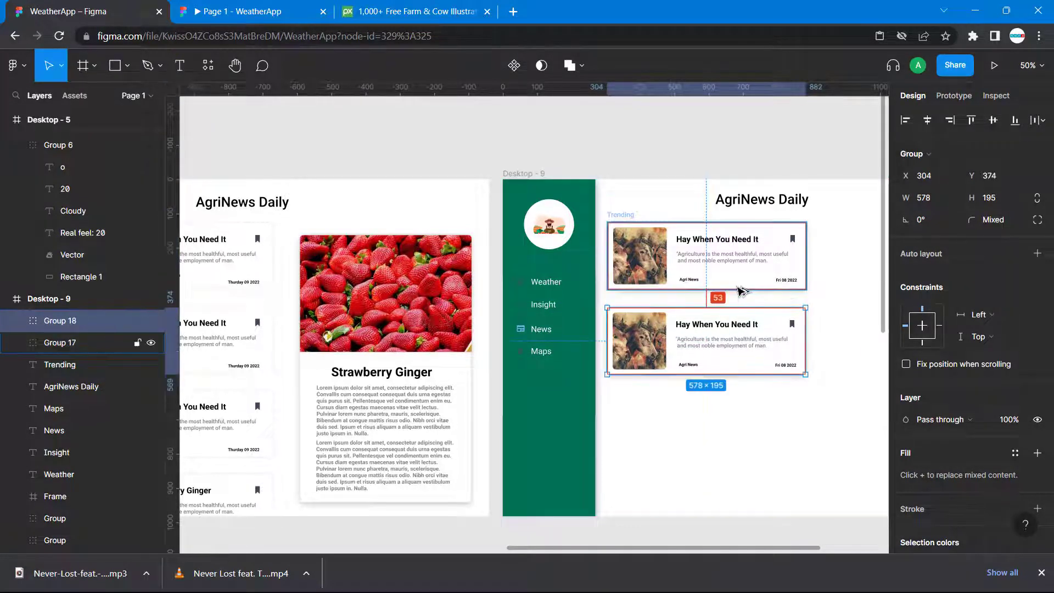
key(Up)
key(Up)
key(Up)
key(Up)
key(Up)
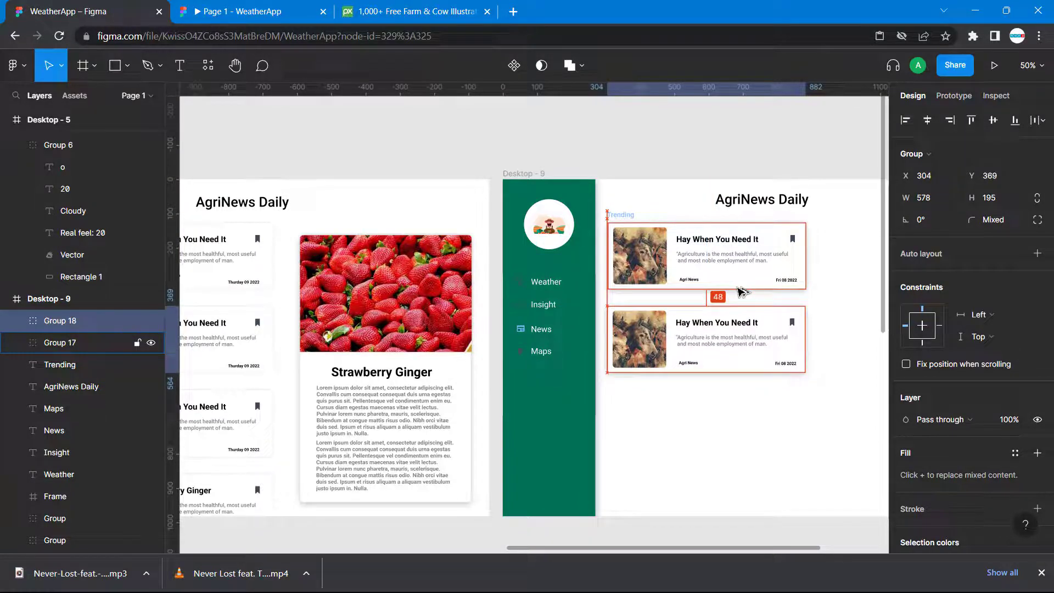
key(Down)
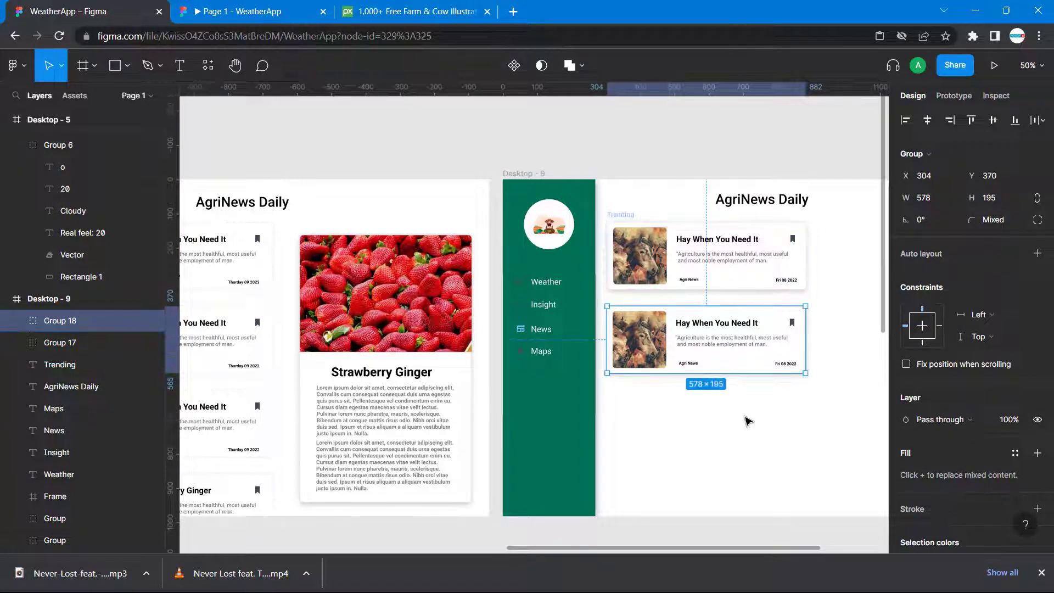
Duplicate the second news card on Desktop - 9 and place the copy beneath it at X 304, Y 614
click(745, 417)
click(743, 372)
key(ctrl+d)
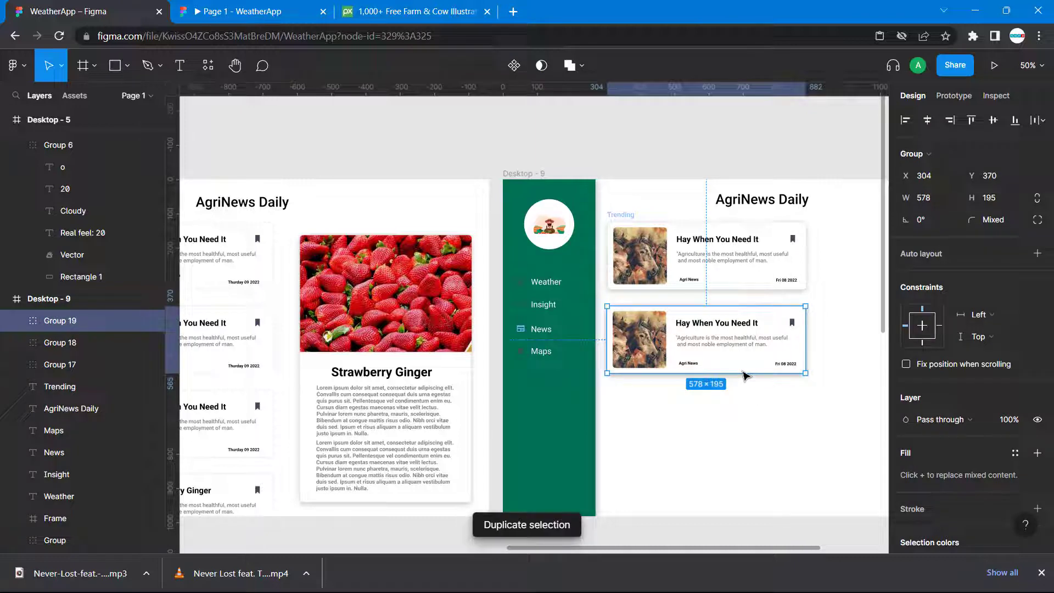
drag(741, 349, 741, 435)
key(super+Up)
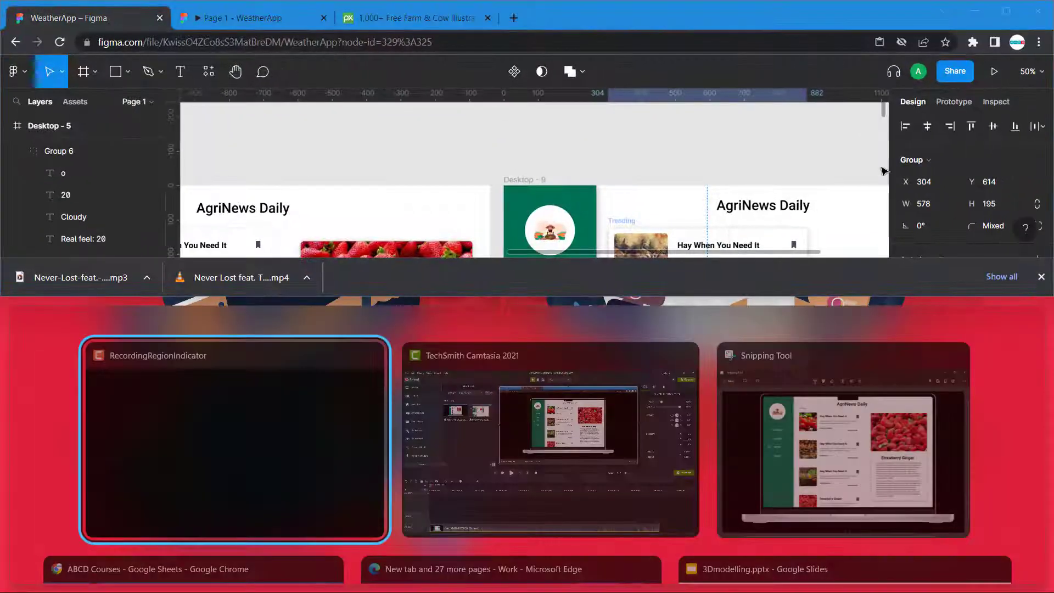
click(1014, 18)
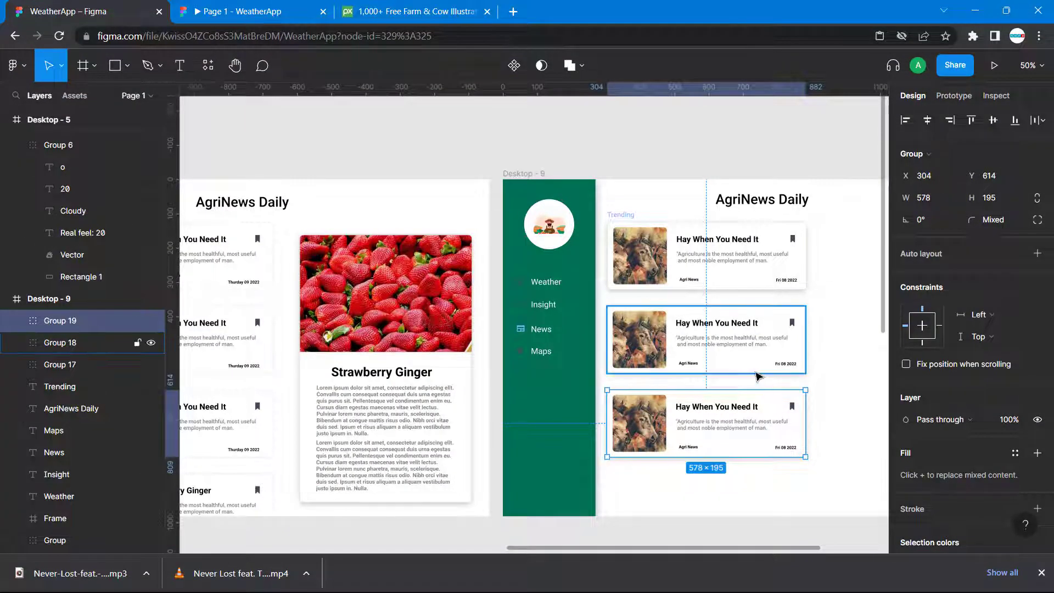
Duplicate the third news card on Desktop - 9 and place the copy beneath it at X 304, Y 858, leaving a 49 px gap
click(761, 370)
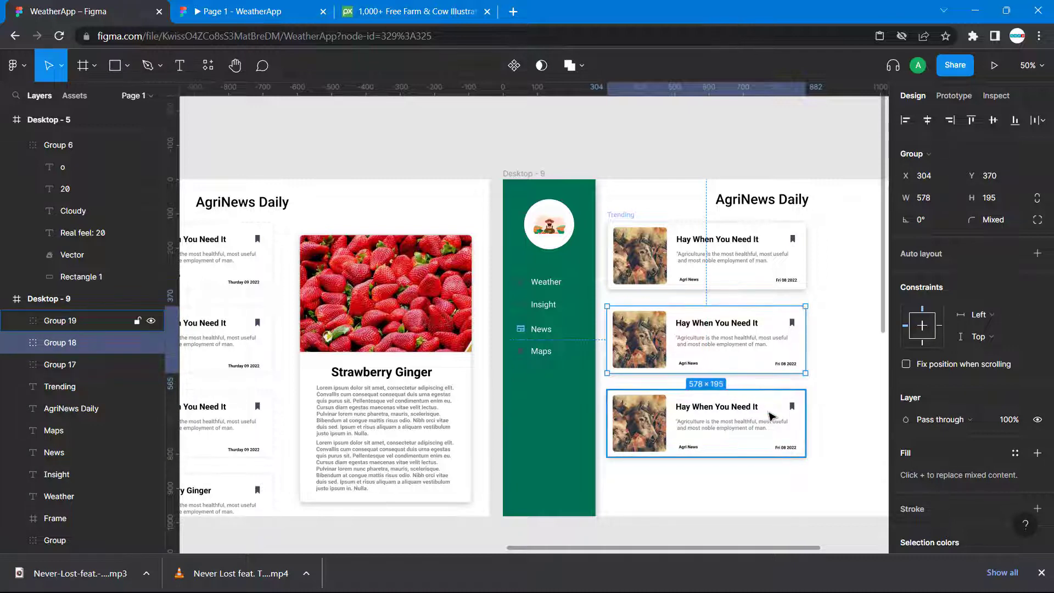
click(756, 437)
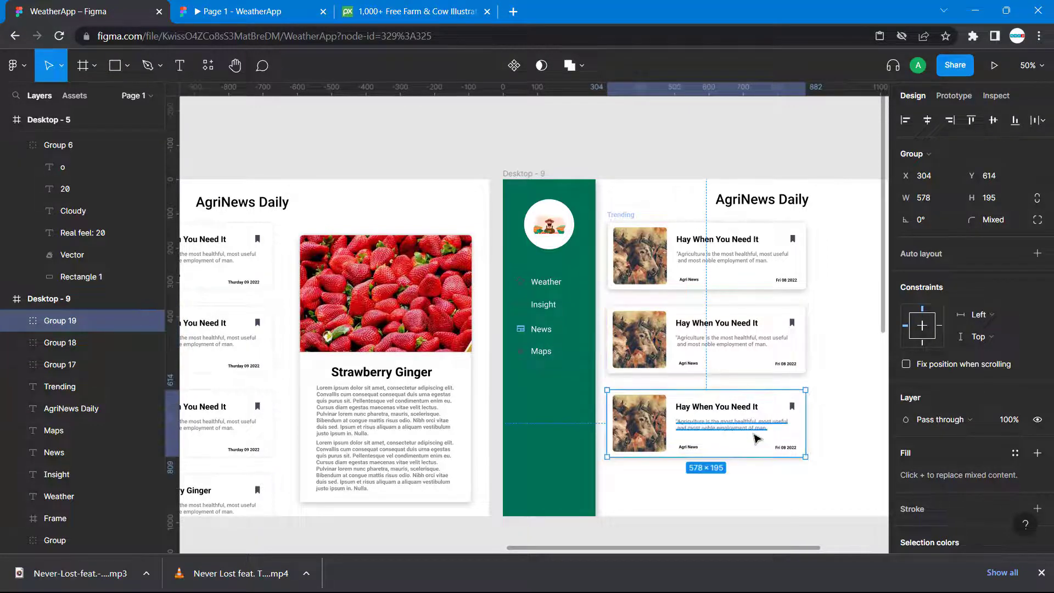
key(ctrl+d)
drag(756, 438, 755, 521)
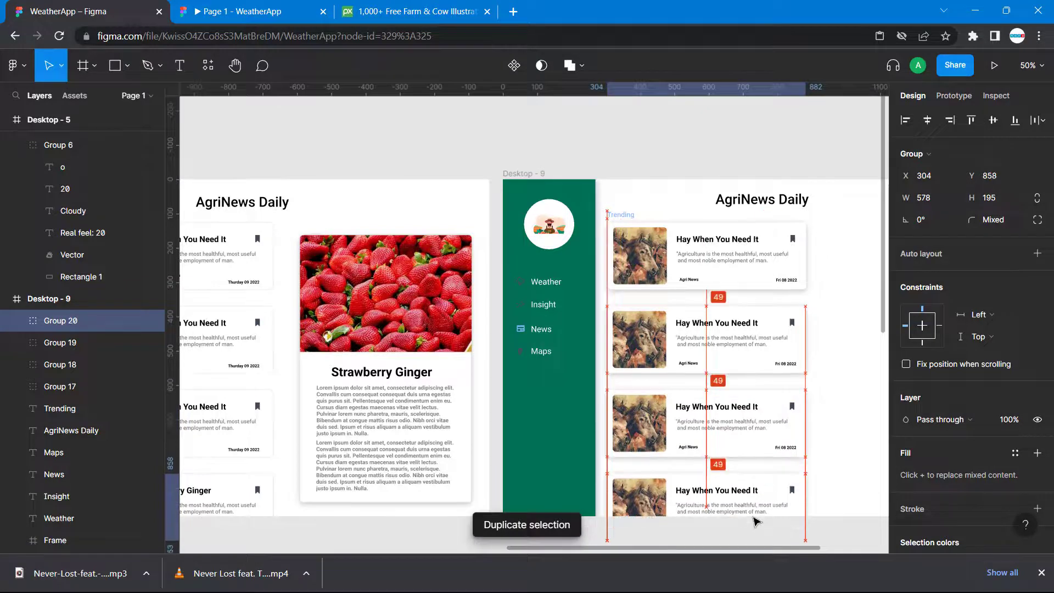
click(835, 499)
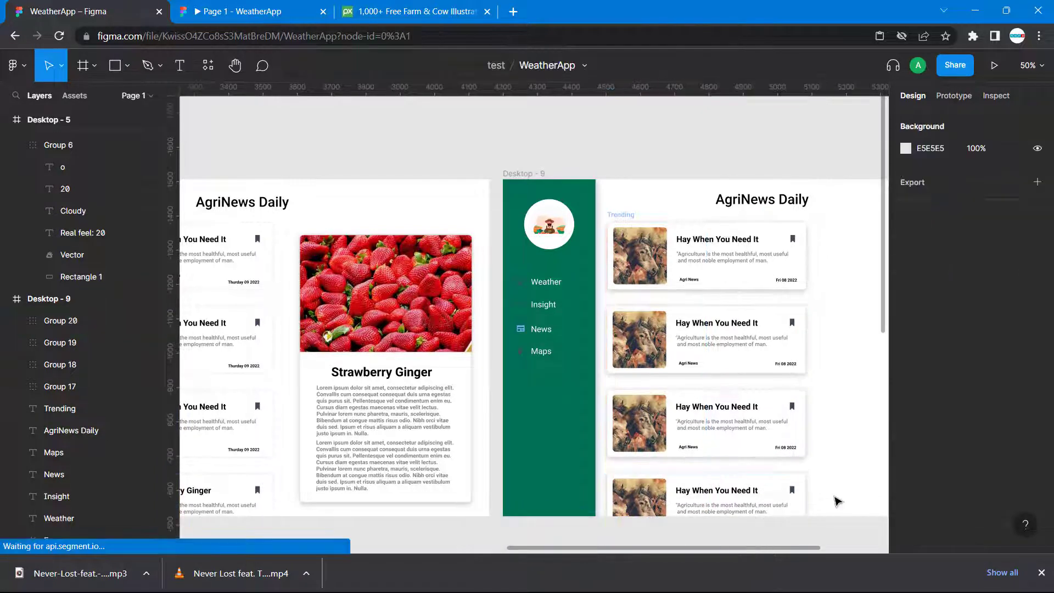
Preview the Desktop - 9 news page in the prototype presentation
scroll(836, 501, right, 2)
scroll(836, 500, right, 3)
key(ctrl+alt+Return)
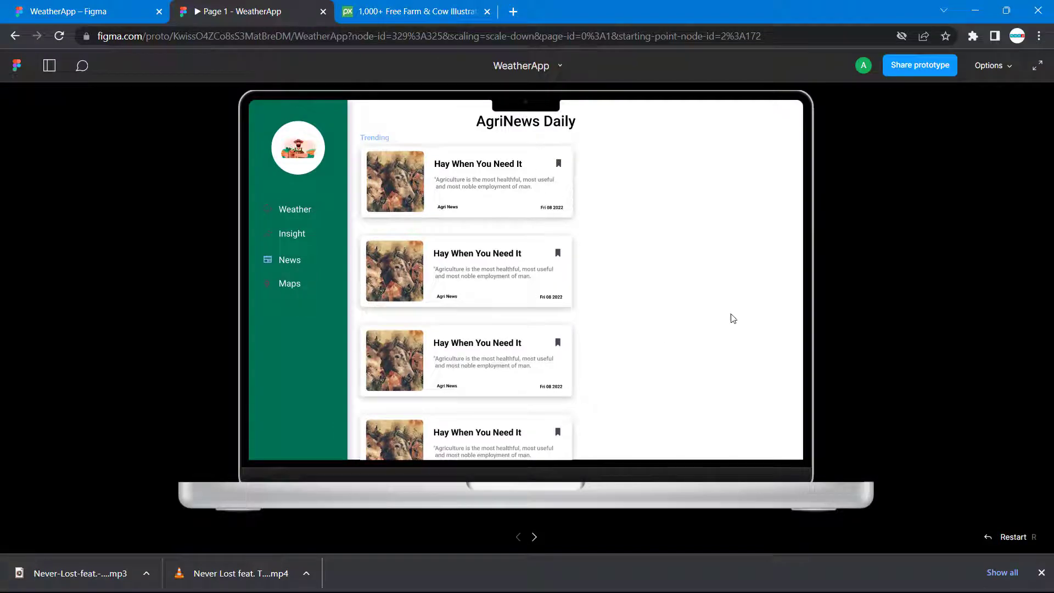
Switch to Pixabay and search its illustrations for "harvest"
click(399, 9)
scroll(419, 159, up, 10)
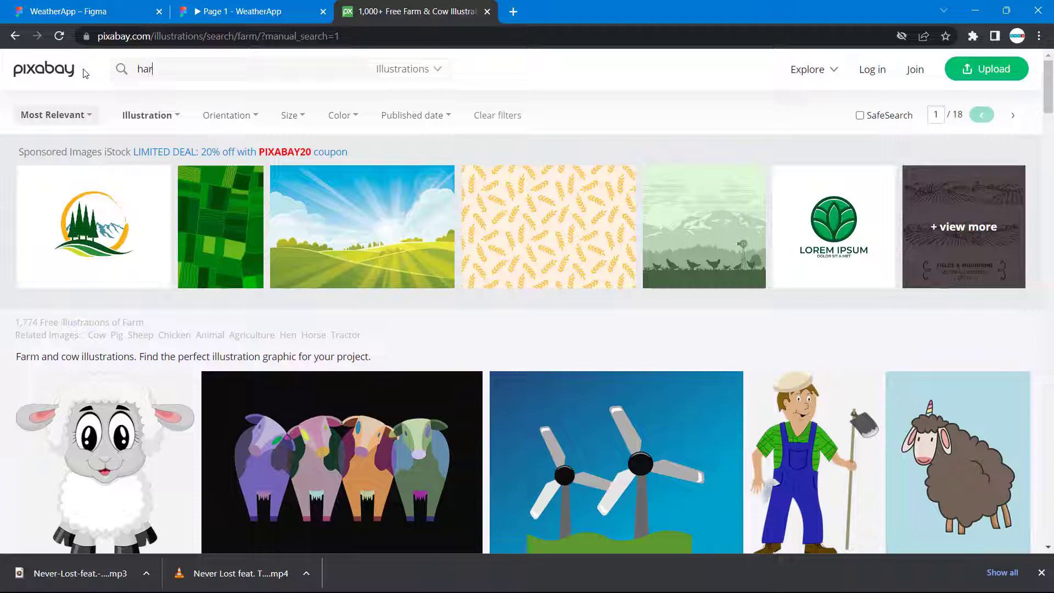
text(st)
key(Return)
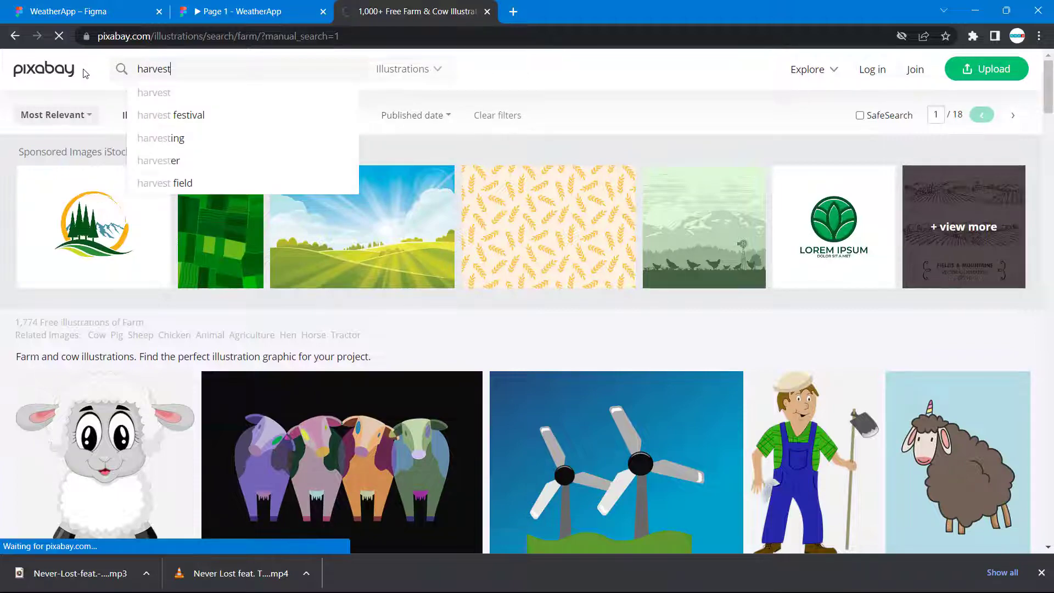
Look through the harvest illustrations for a picture that suits the news cards
scroll(342, 418, down, 6)
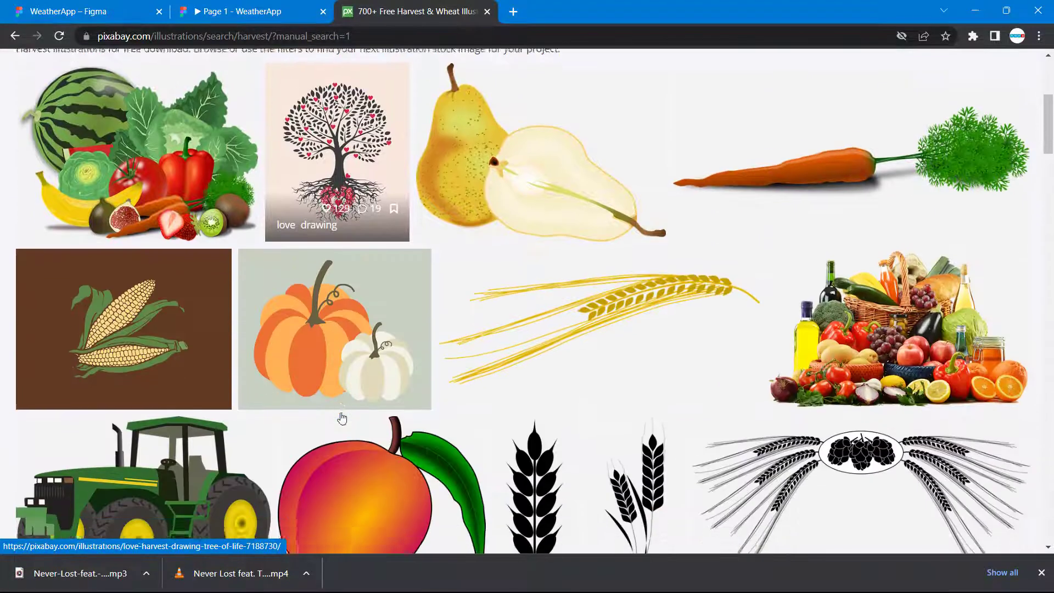
scroll(342, 418, down, 20)
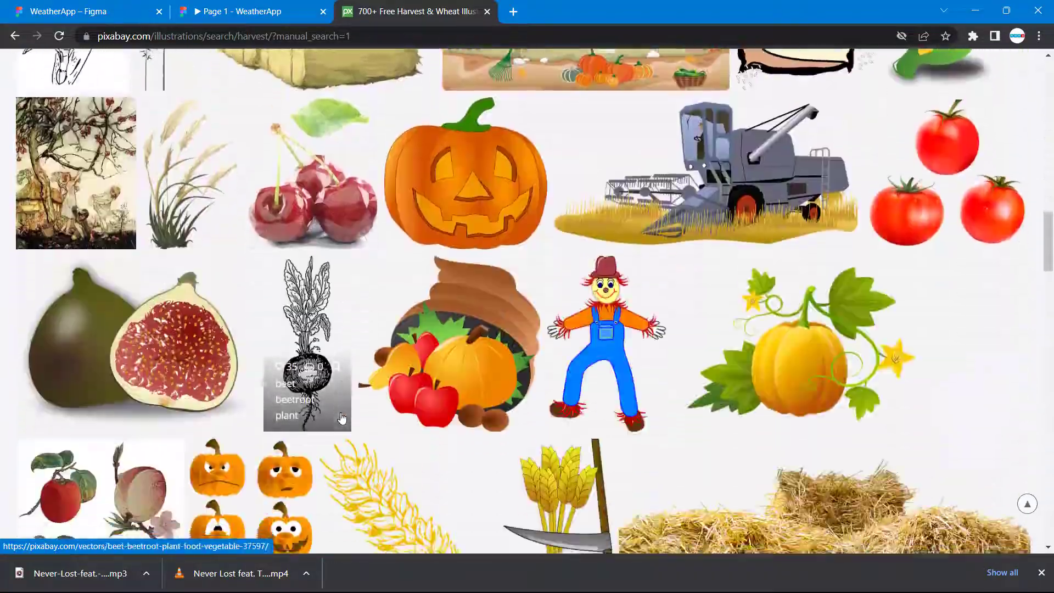
scroll(341, 418, down, 8)
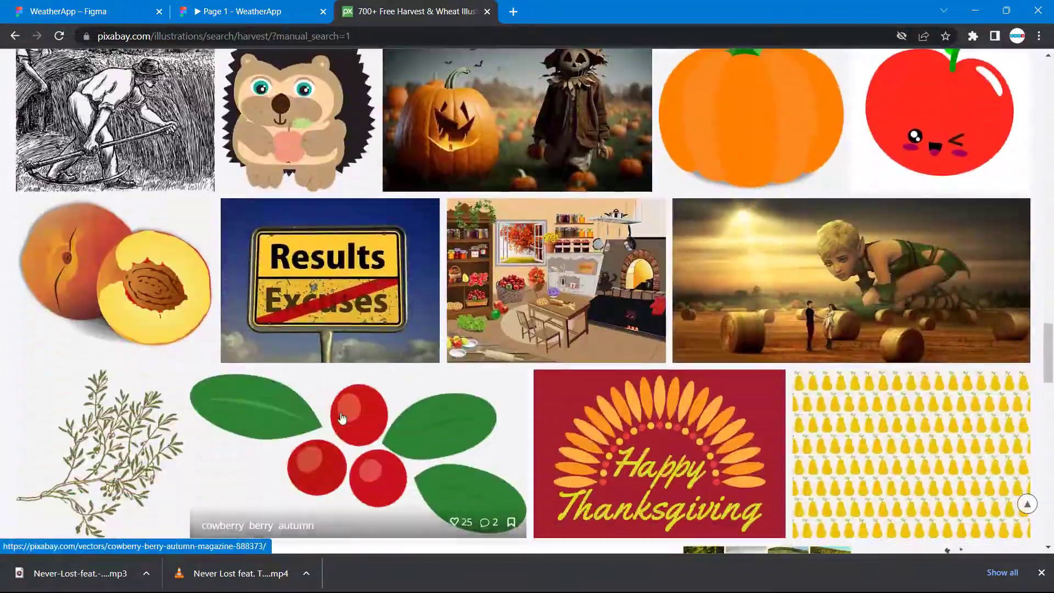
scroll(341, 418, up, 3)
scroll(341, 418, down, 15)
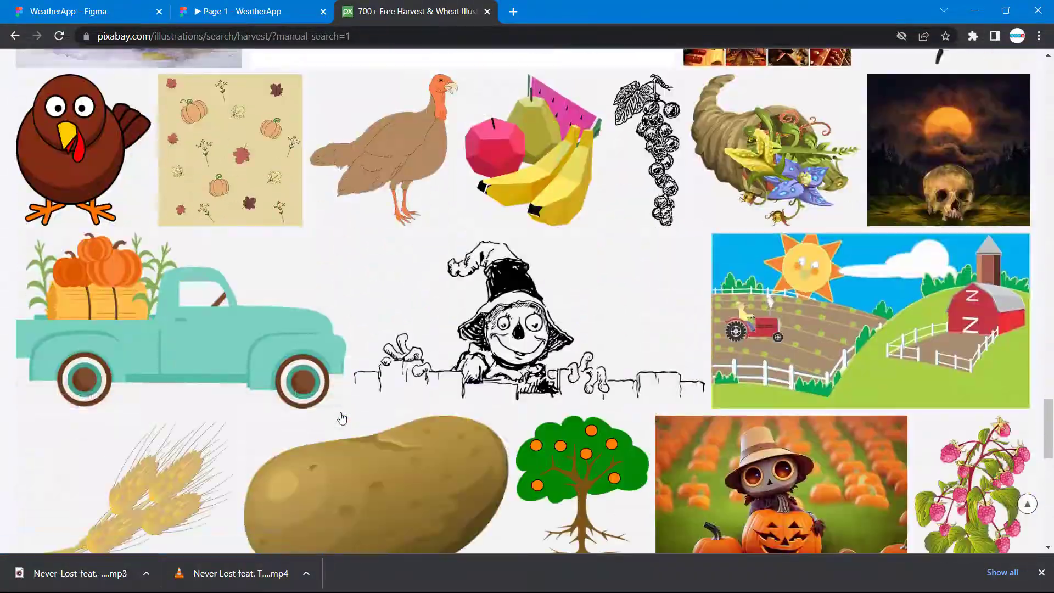
scroll(342, 418, up, 10)
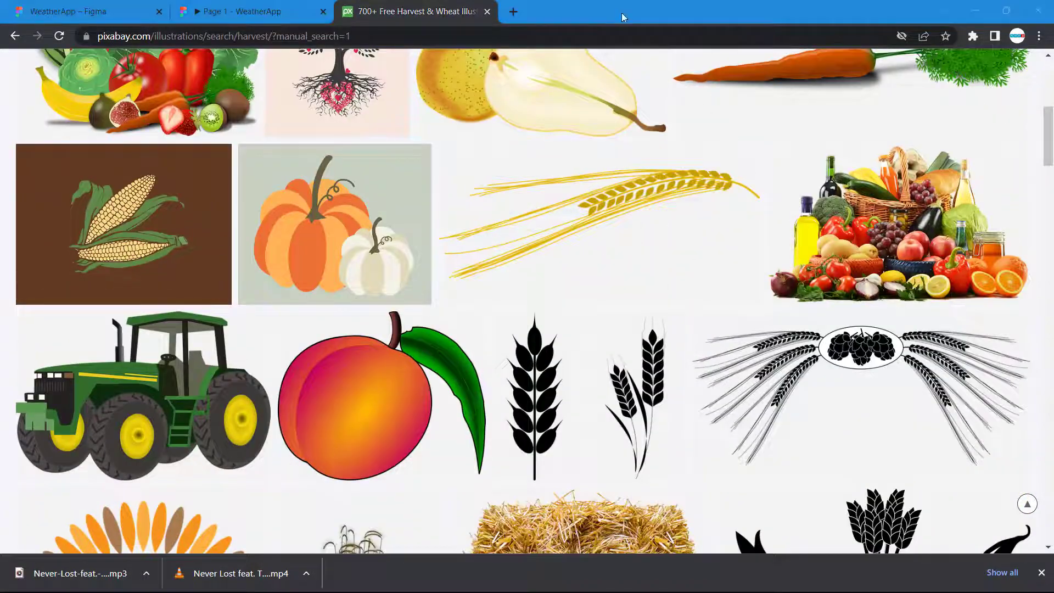
scroll(469, 171, up, 5)
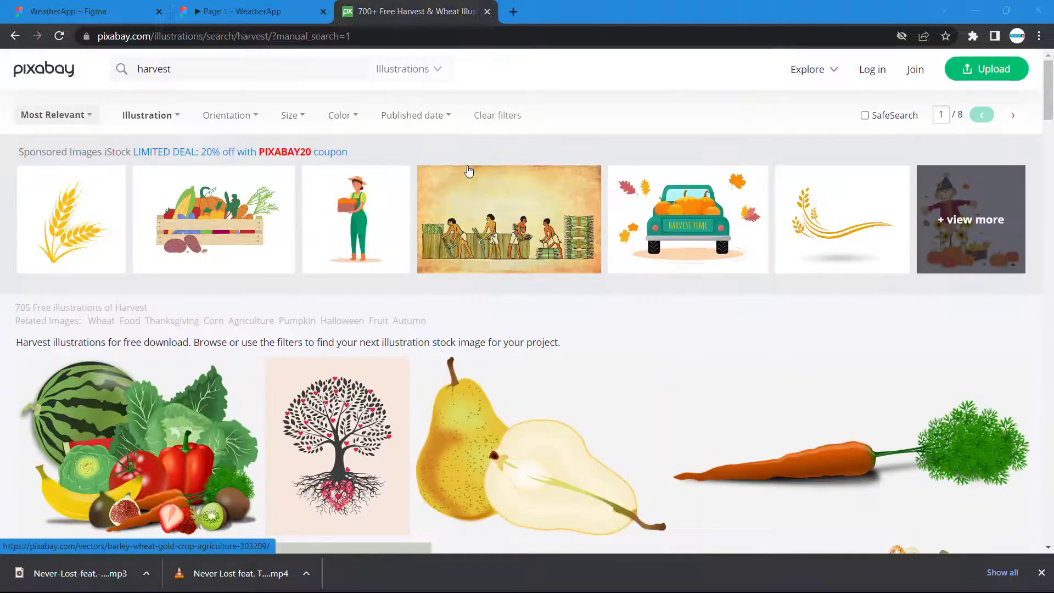
Restrict the harvest search to photos and copy the vegetable basket image
click(437, 67)
click(373, 128)
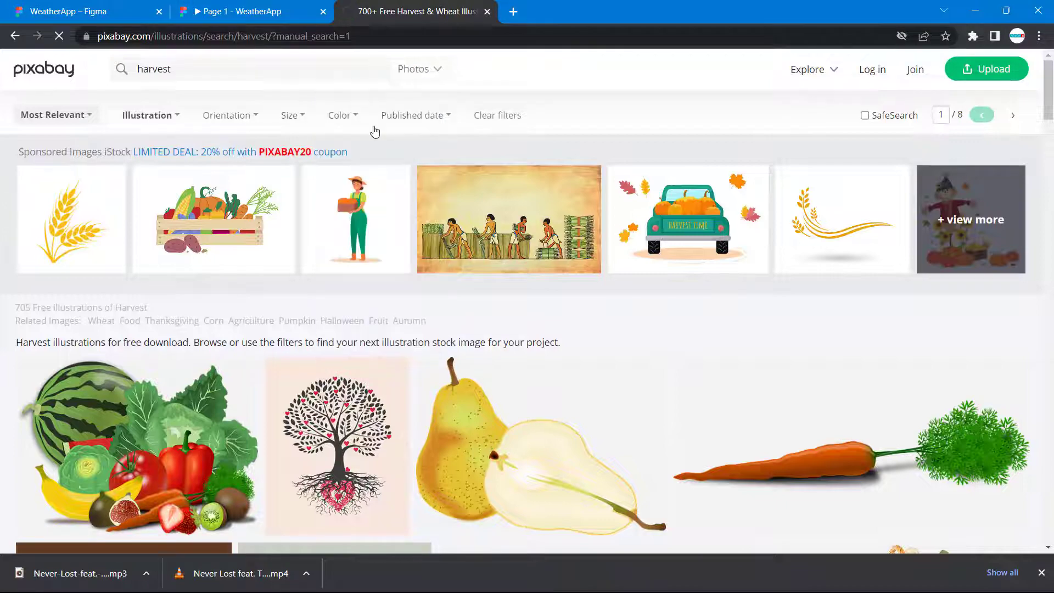
scroll(417, 329, down, 3)
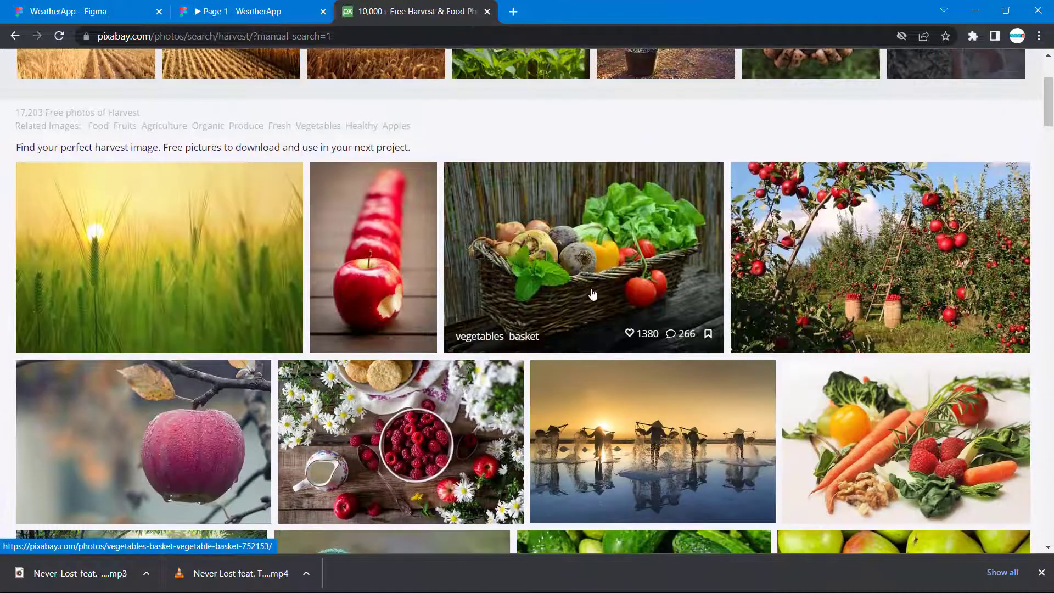
right_click(593, 293)
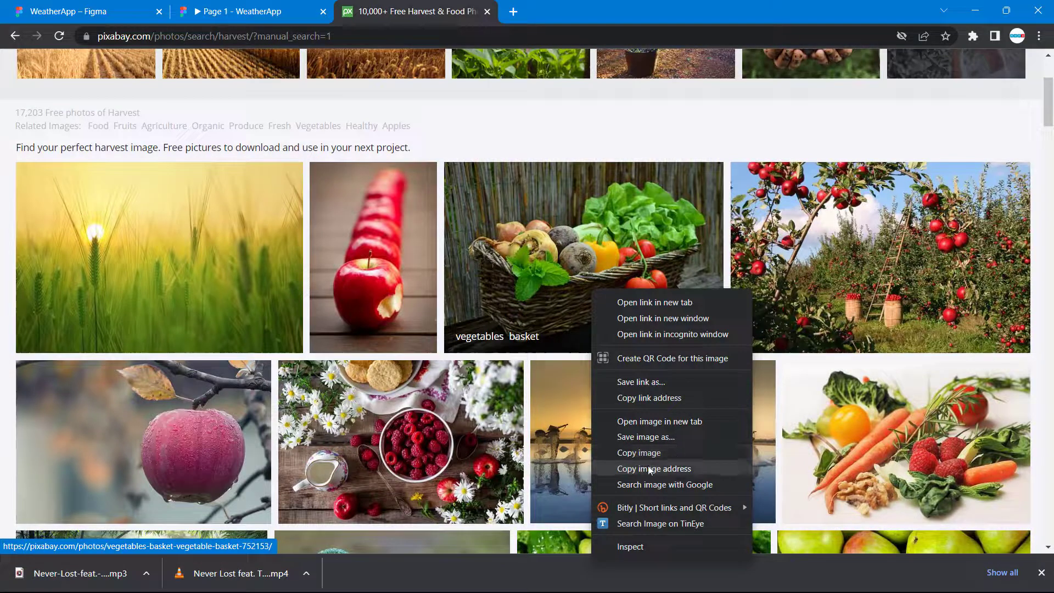
click(641, 449)
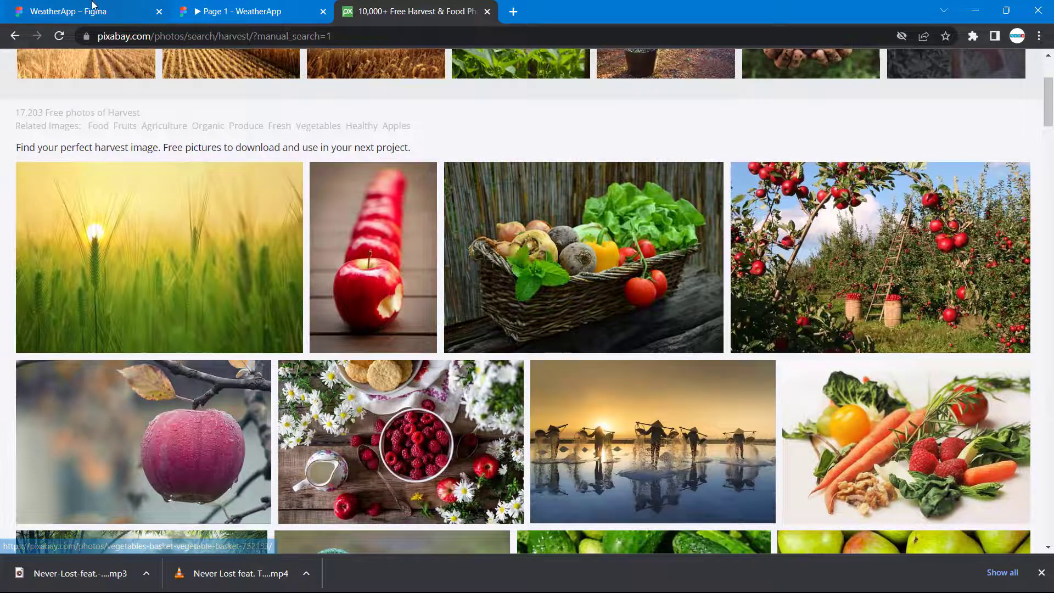
Return to the WeatherApp Figma file and replace the second news card's picture on Desktop - 9 with the copied vegetable basket photo
click(112, 7)
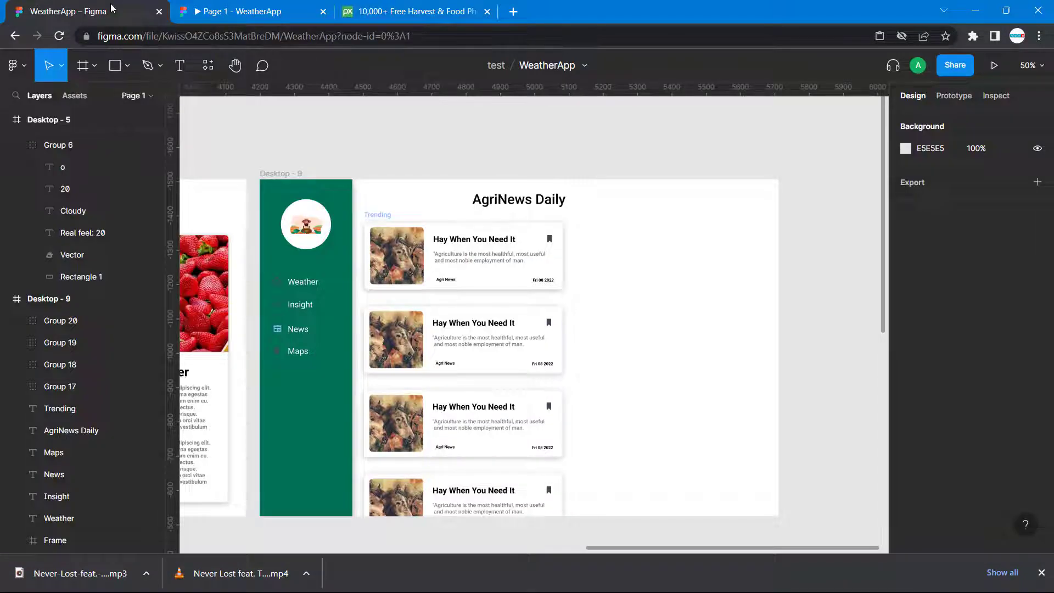
double_click(394, 333)
right_click(394, 332)
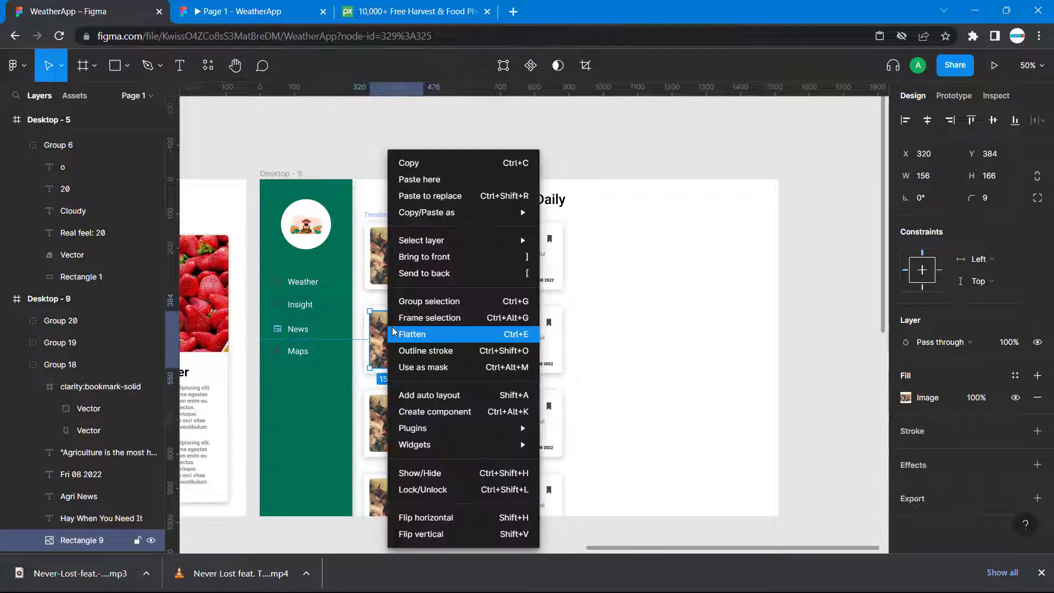
click(439, 193)
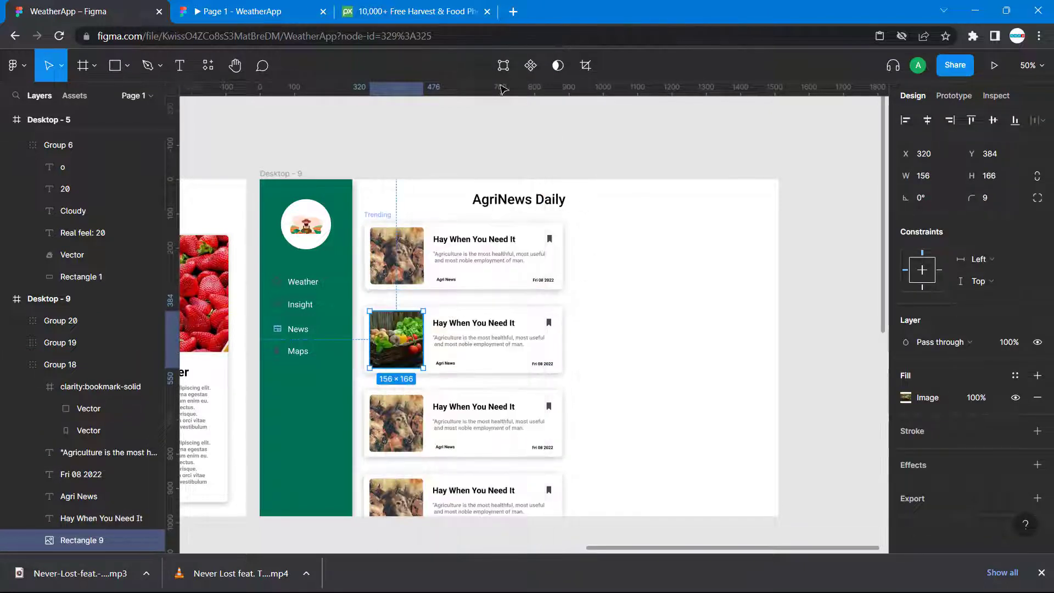
click(439, 138)
Go back to the Pixabay harvest photos and copy the image of the buffalo and farmer
click(415, 11)
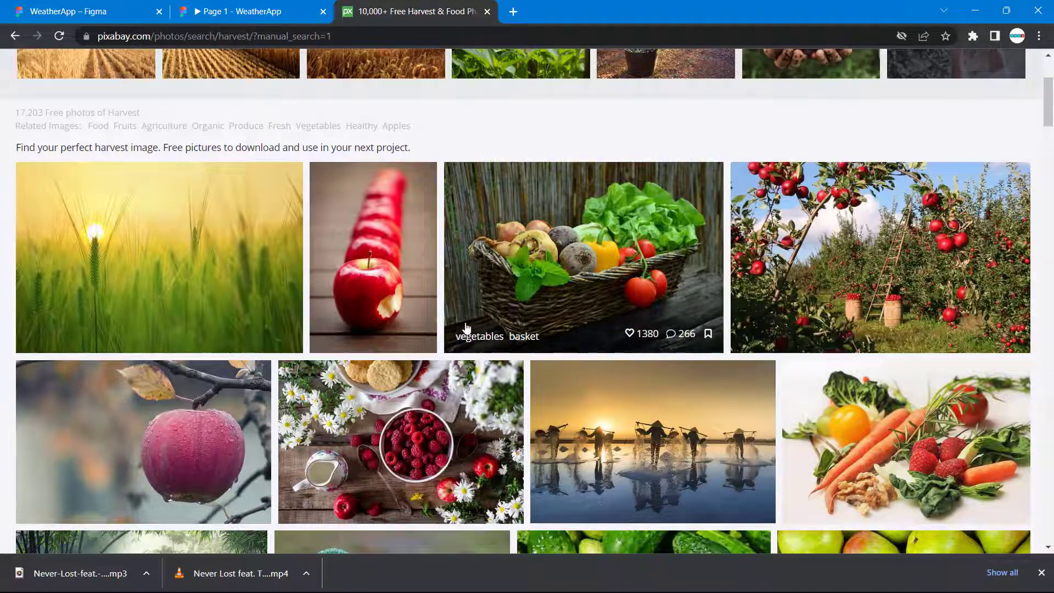
scroll(460, 331, down, 5)
scroll(511, 344, down, 2)
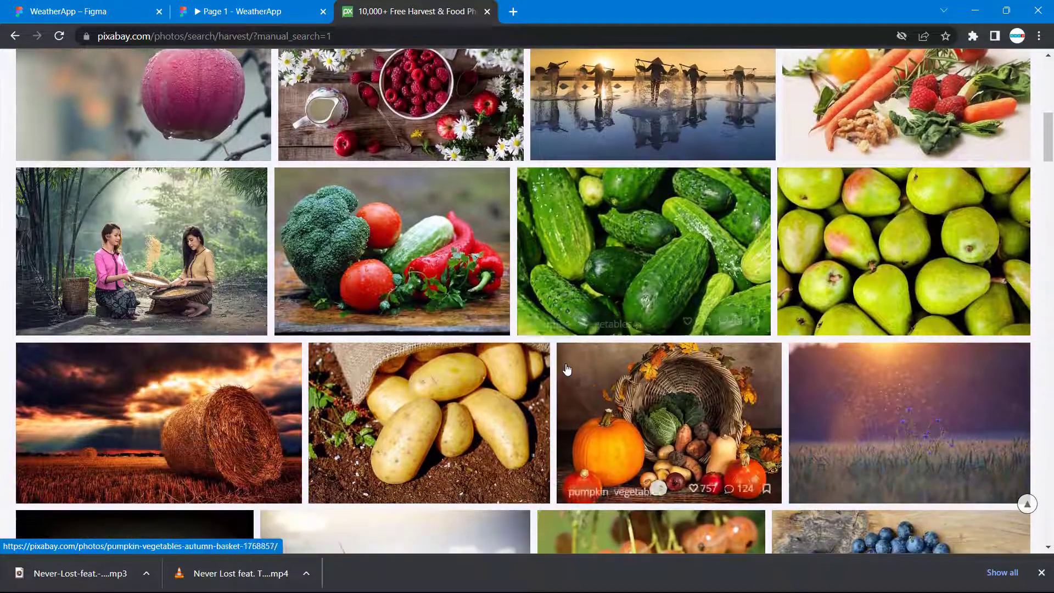
scroll(510, 347, down, 2)
scroll(624, 311, down, 5)
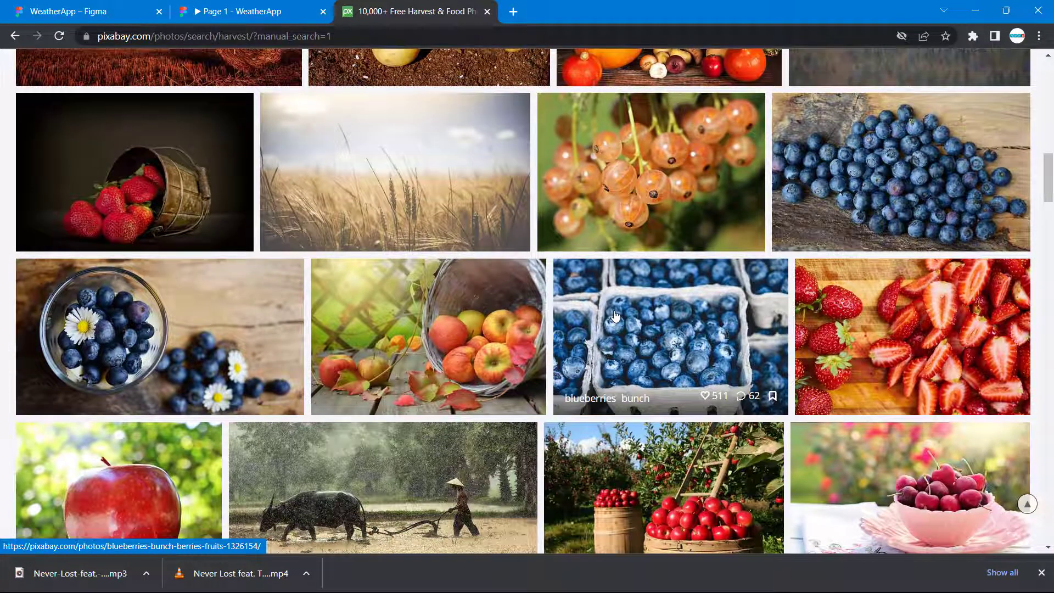
scroll(615, 315, down, 3)
right_click(391, 283)
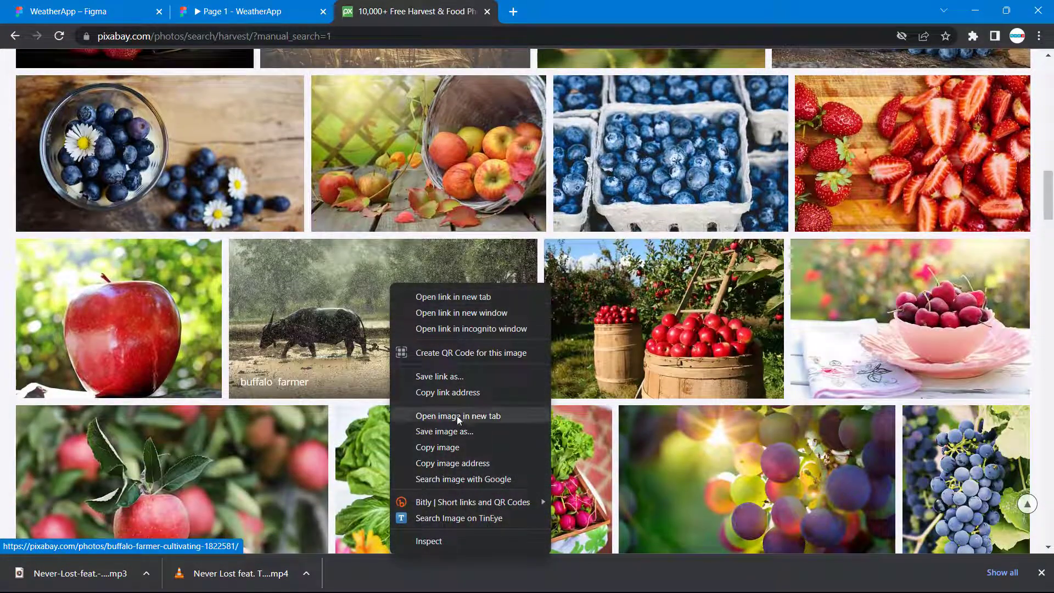
click(453, 448)
Return to the Figma file and fill the third news card's picture with the copied buffalo photo
click(94, 12)
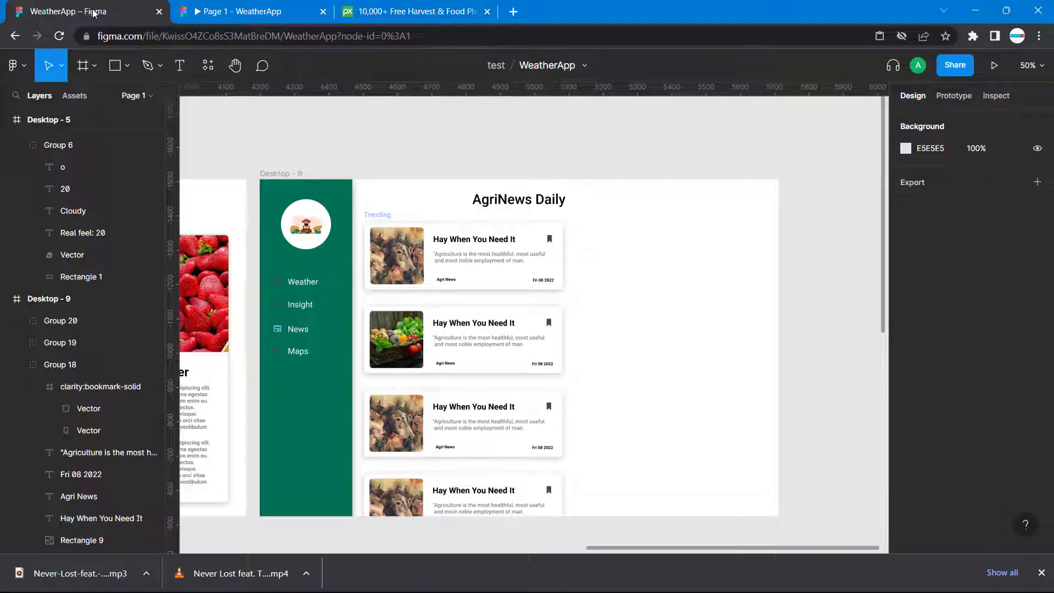
double_click(404, 401)
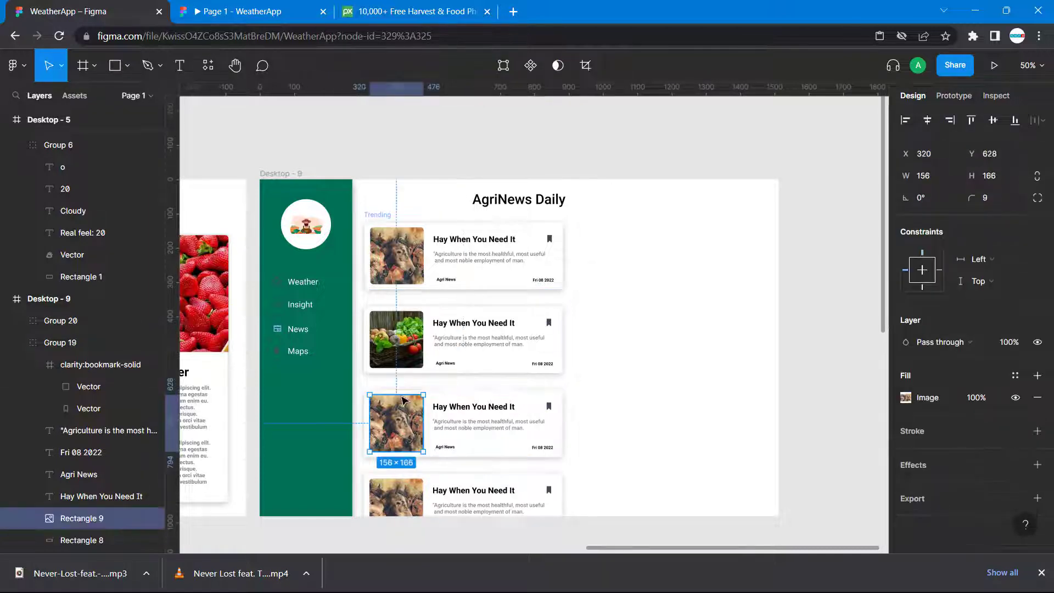
right_click(402, 400)
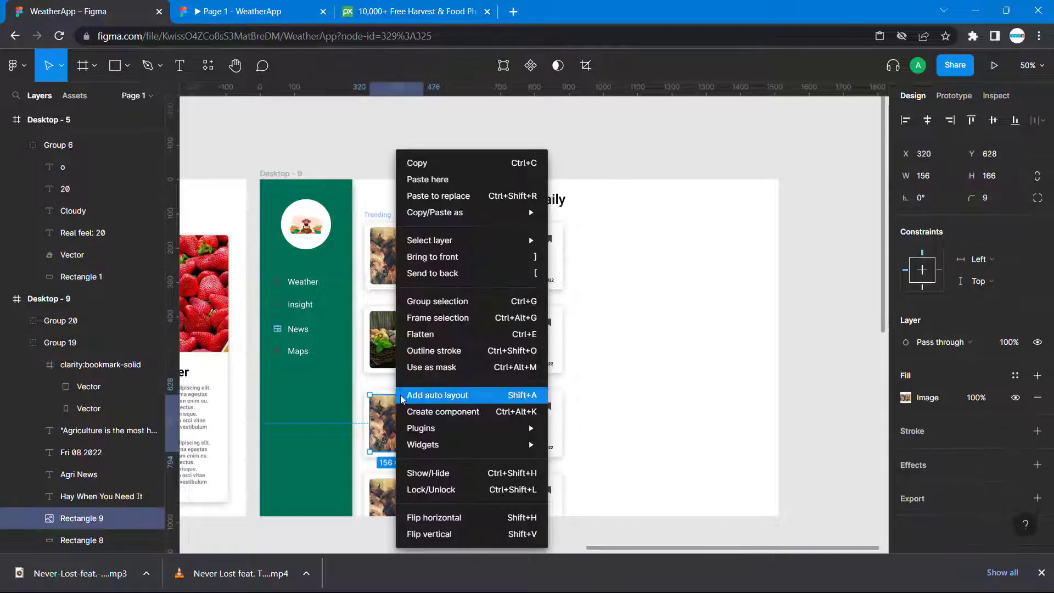
click(432, 180)
click(716, 448)
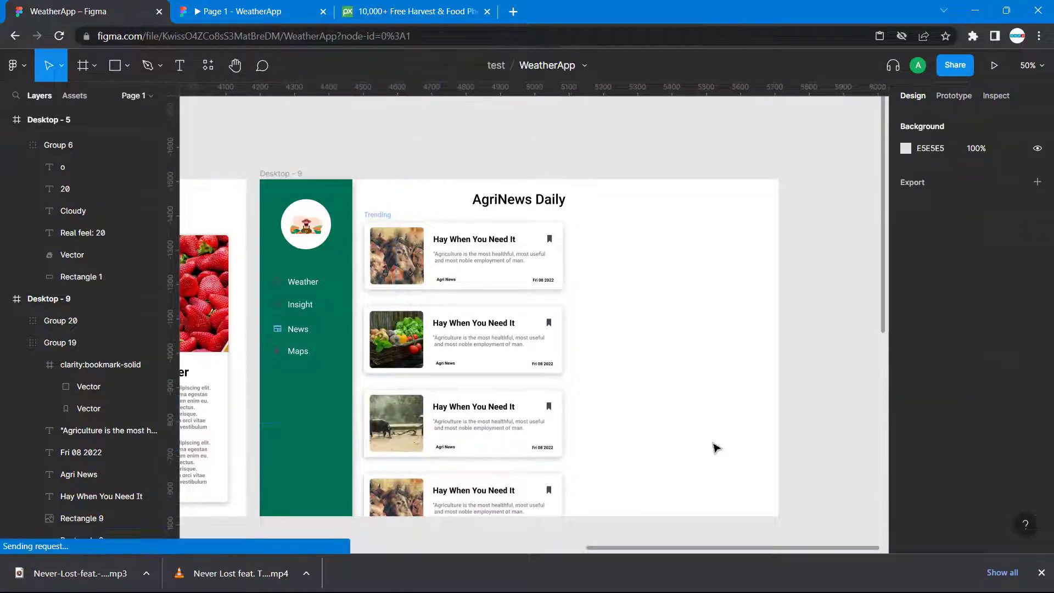
Select the picture rectangle in the fourth news card on Desktop - 9
double_click(402, 489)
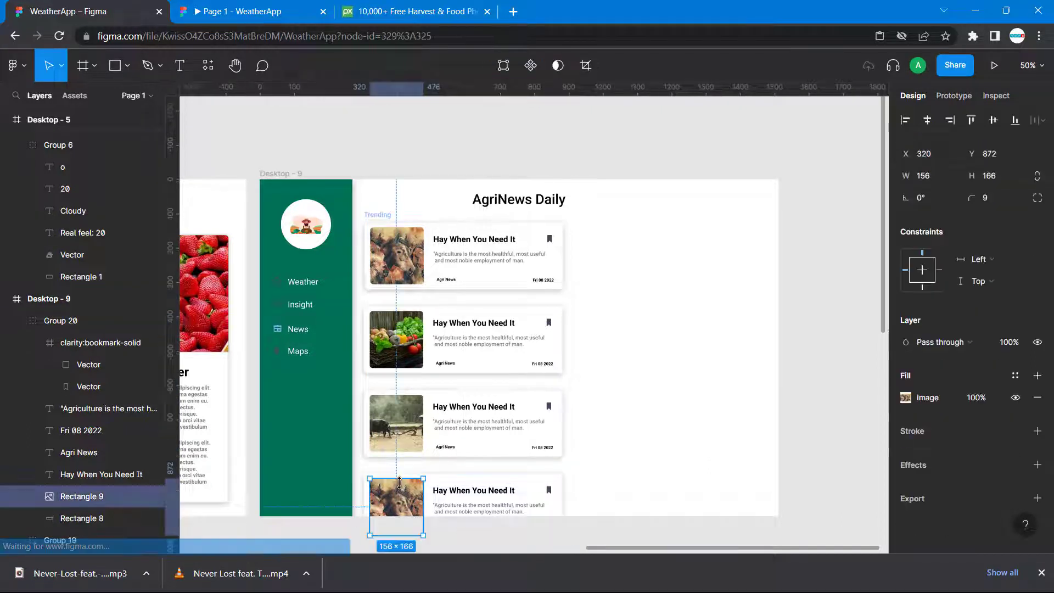
double_click(403, 497)
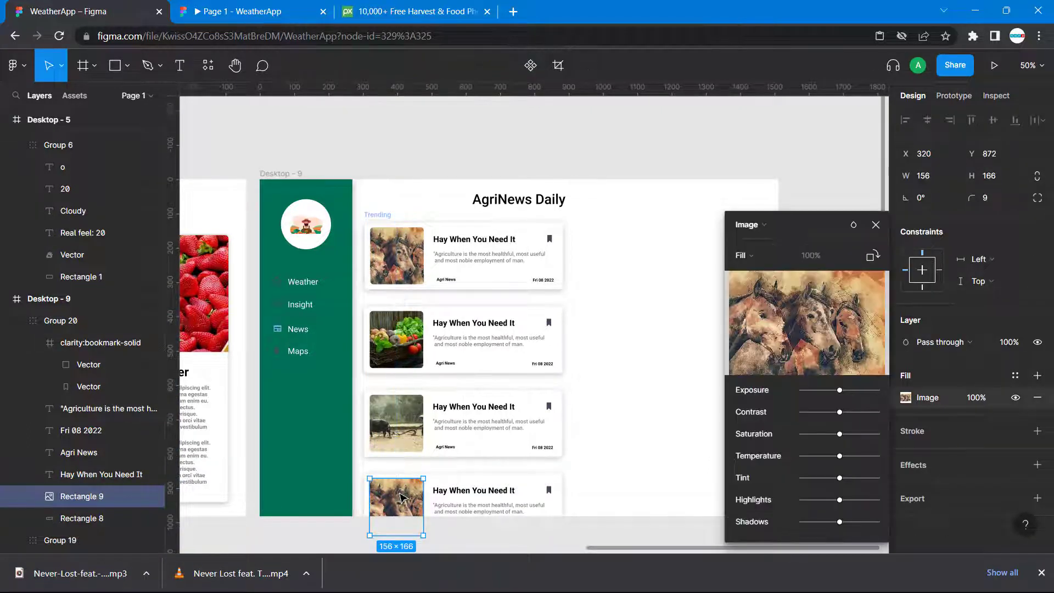
click(875, 226)
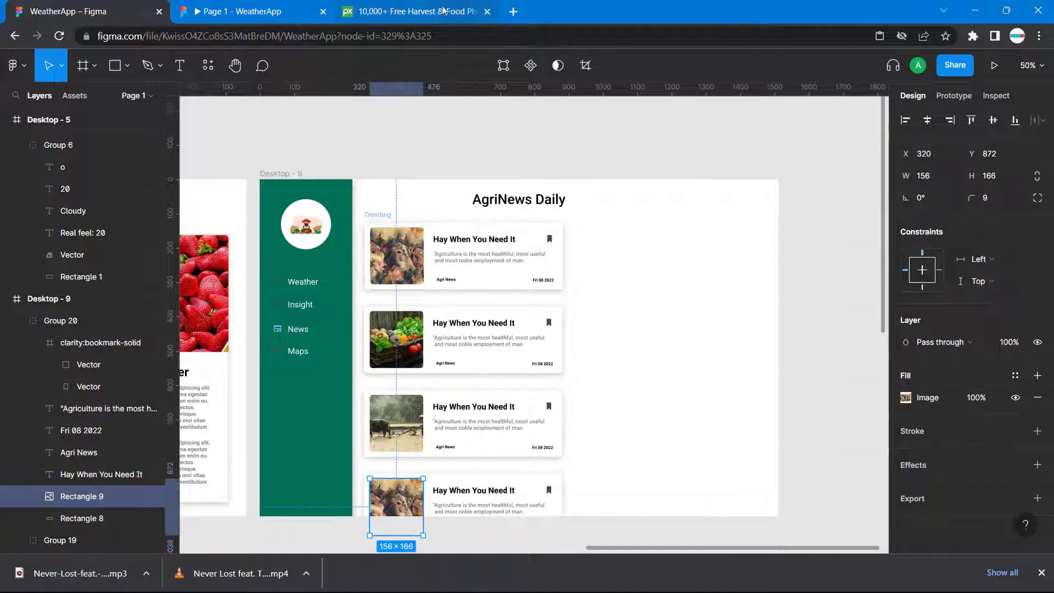
Switch to the Pixabay harvest photos and copy the wheat grain image
click(418, 11)
scroll(492, 310, down, 3)
scroll(493, 310, down, 7)
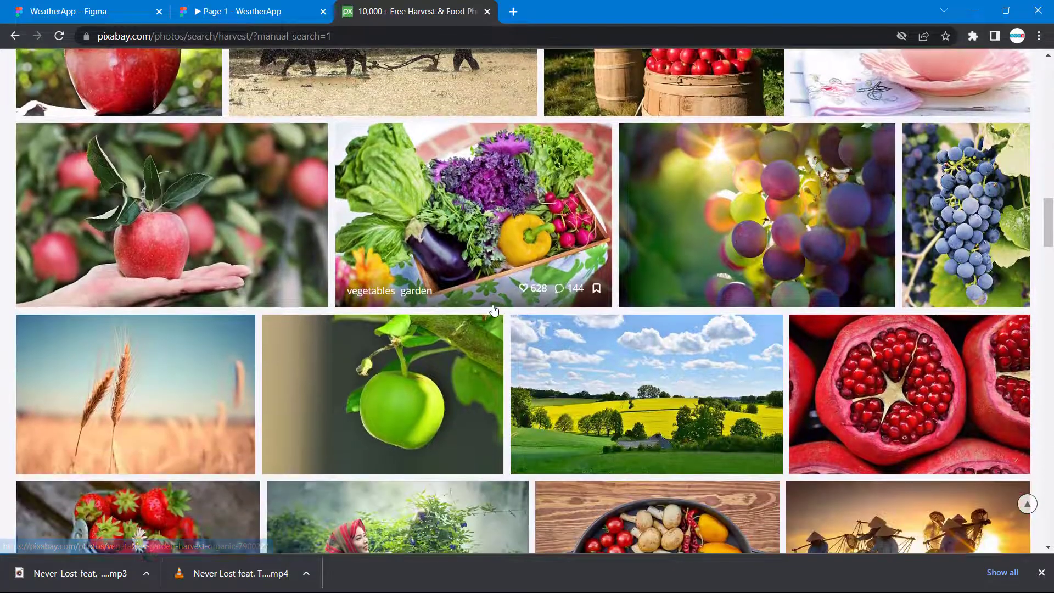
right_click(890, 383)
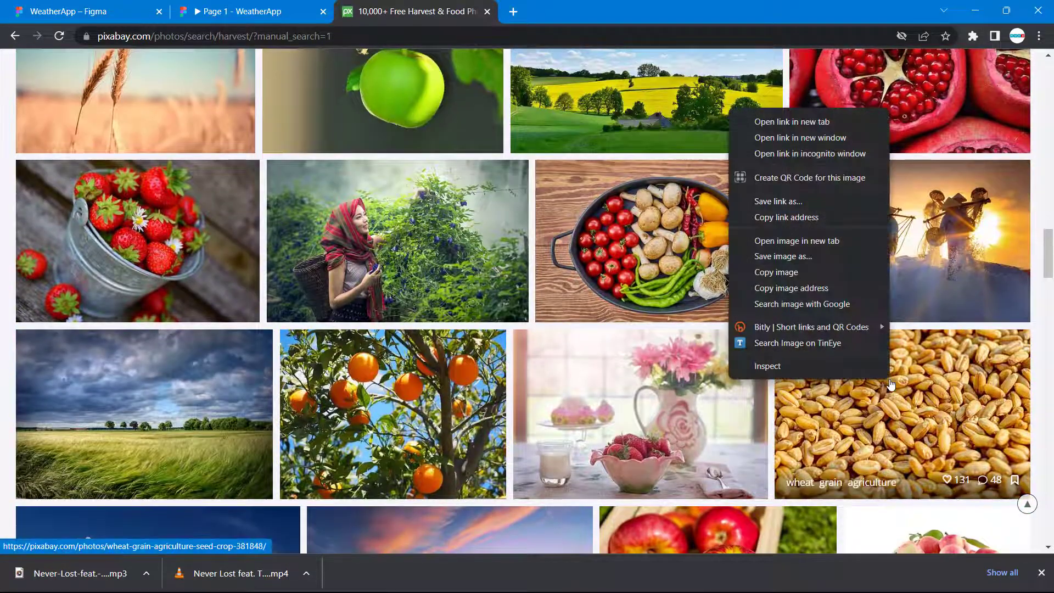
click(805, 269)
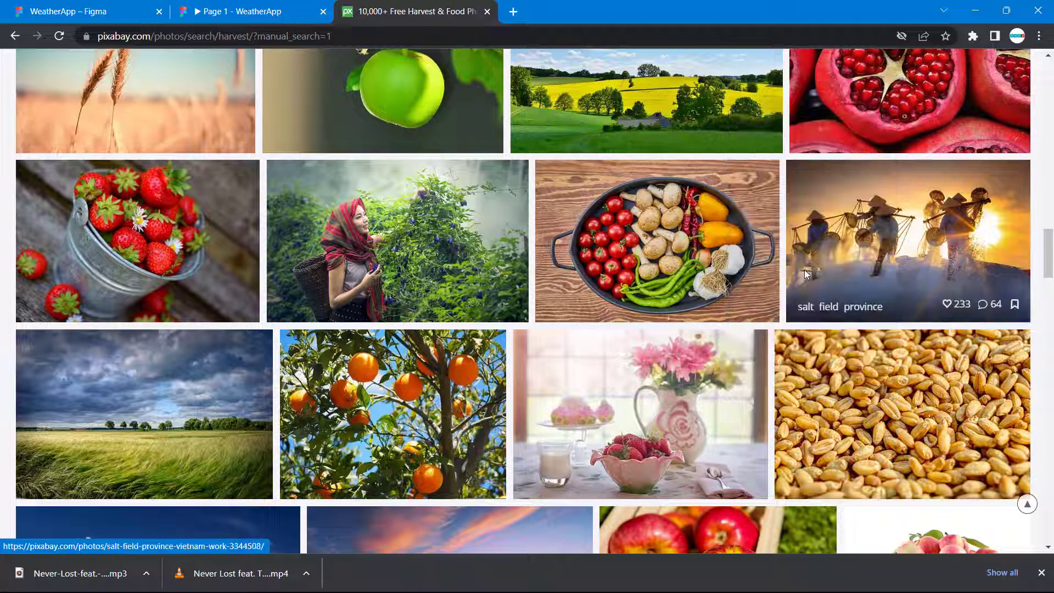
Switch back to the Figma file and fill the fourth news card's picture with the copied wheat grain photo
click(110, 11)
right_click(401, 496)
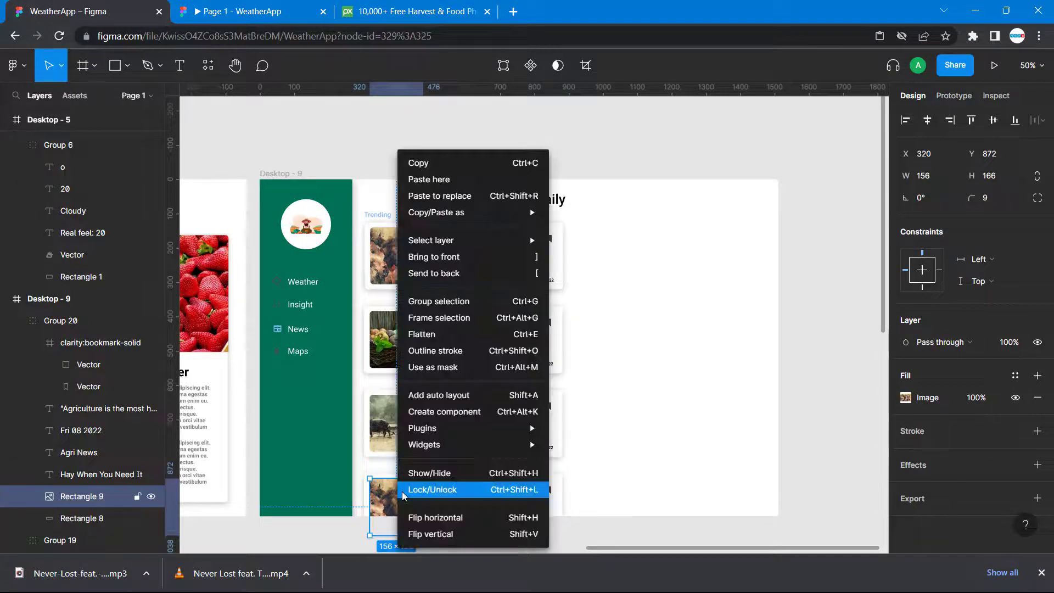
click(445, 182)
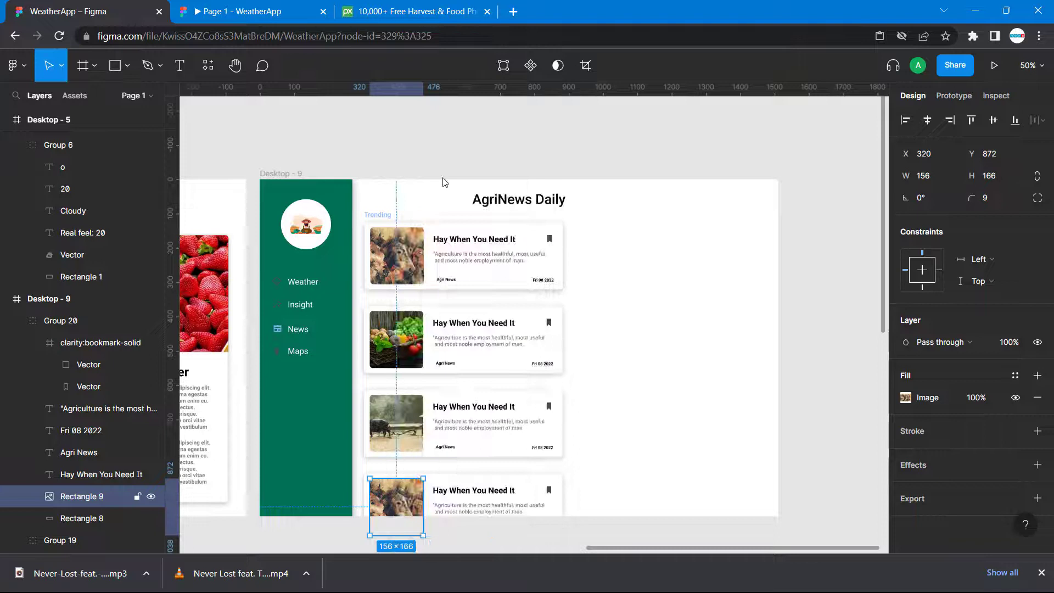
click(718, 377)
Check the four news card photos in the prototype preview of Desktop - 9, and return to the design file
click(277, 7)
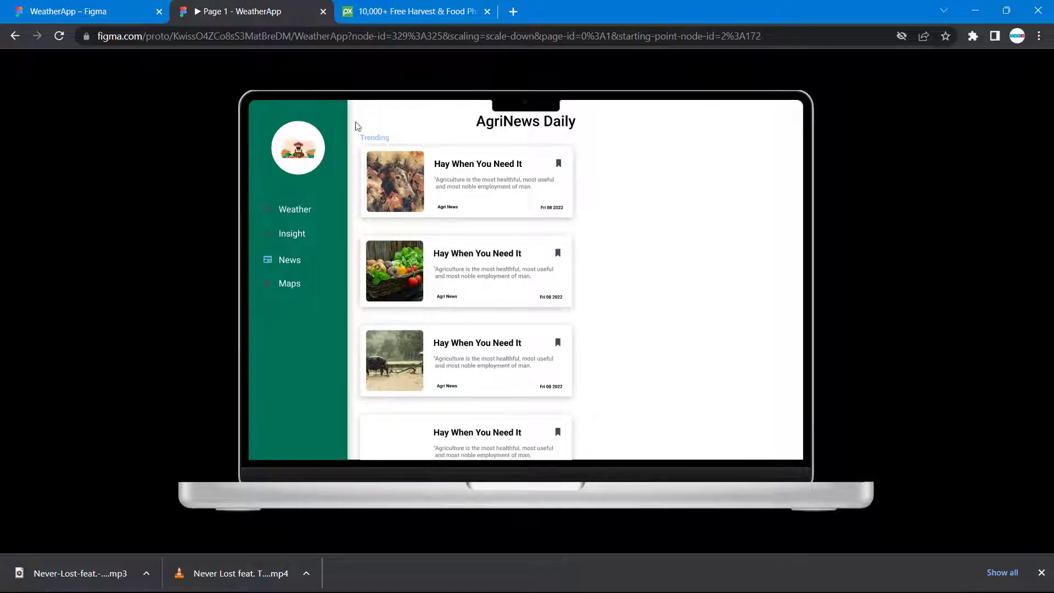
click(115, 8)
click(300, 5)
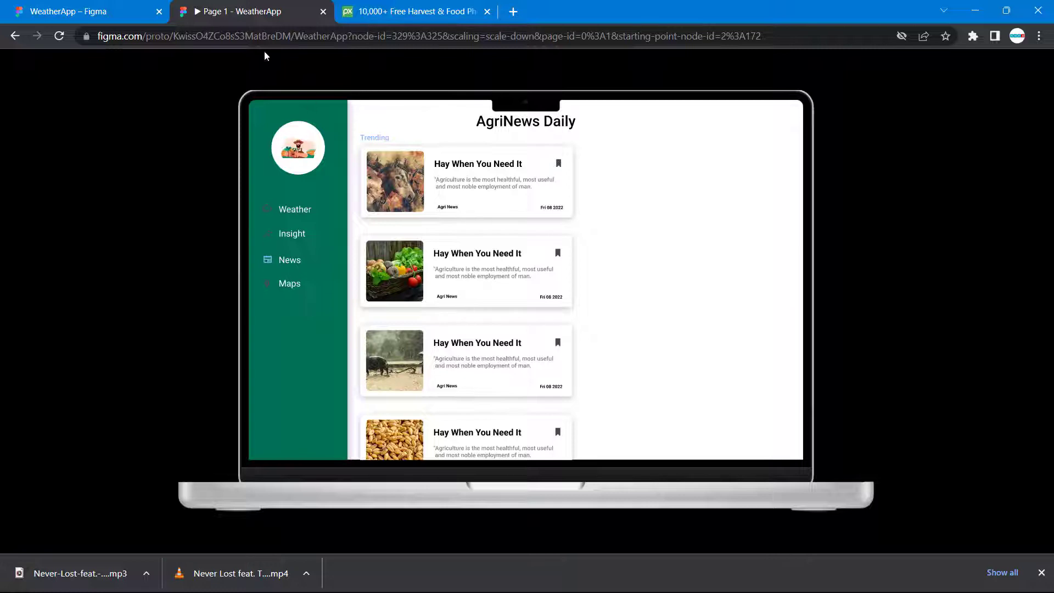
click(82, 15)
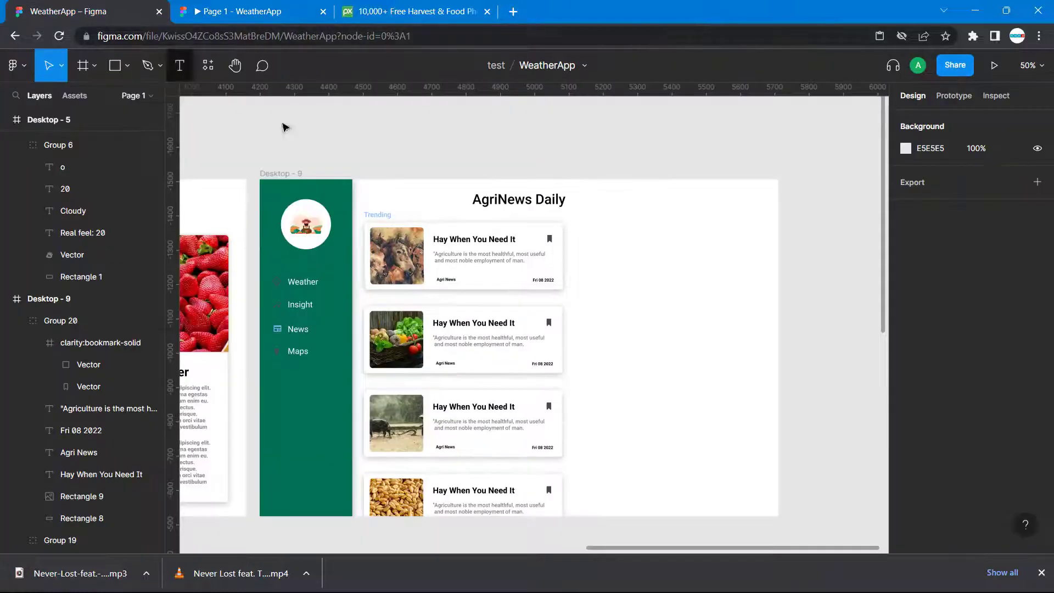
Compare the Desktop - 9 layout with the AgriNews Daily page on Desktop - 8, including its Strawberry Ginger article card
scroll(513, 233, left, 5)
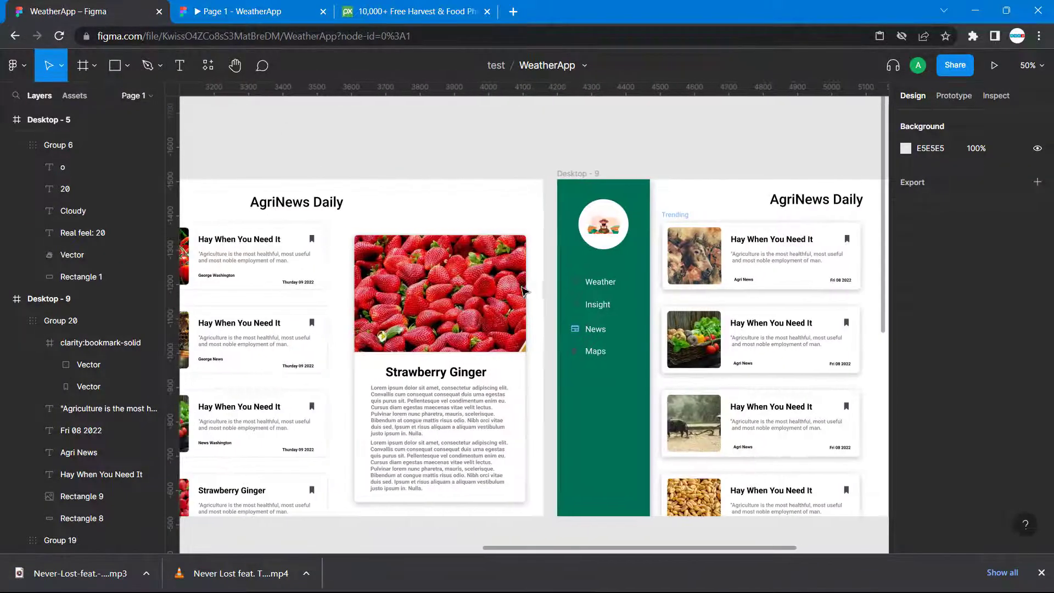
scroll(560, 360, left, 3)
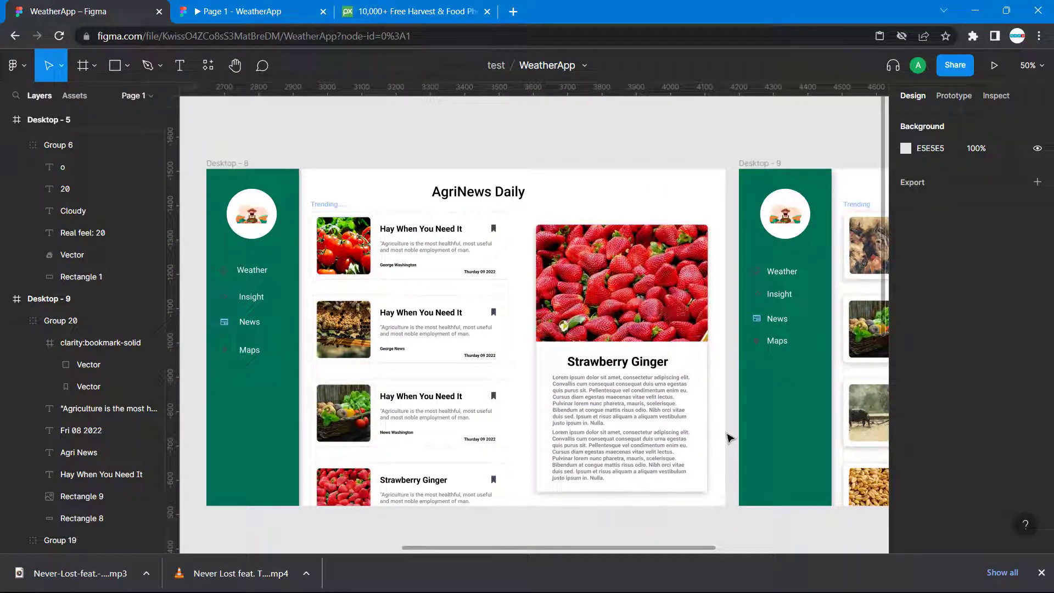
scroll(728, 437, right, 10)
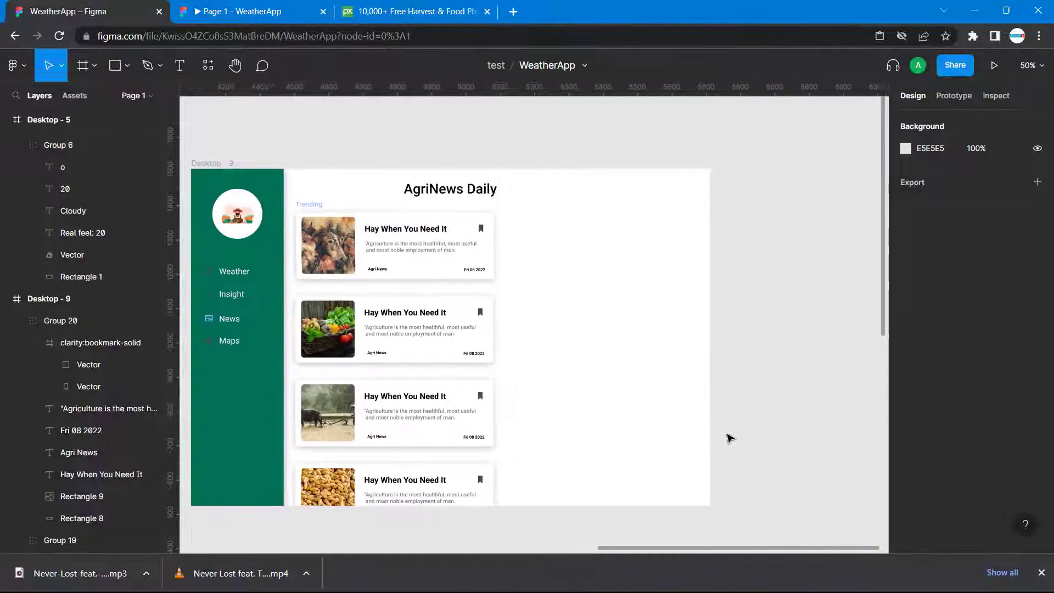
scroll(729, 437, left, 2)
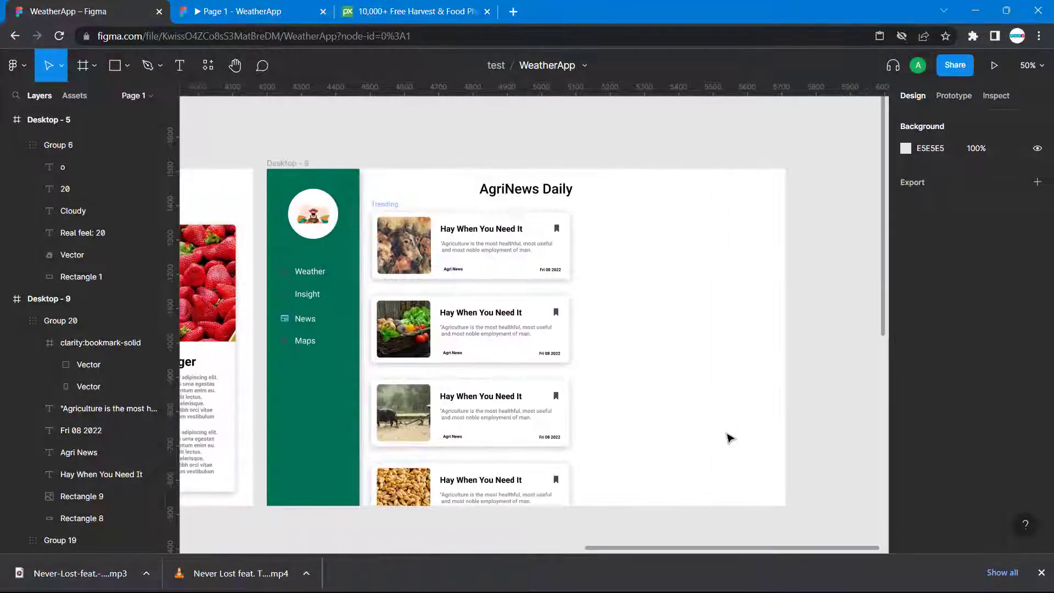